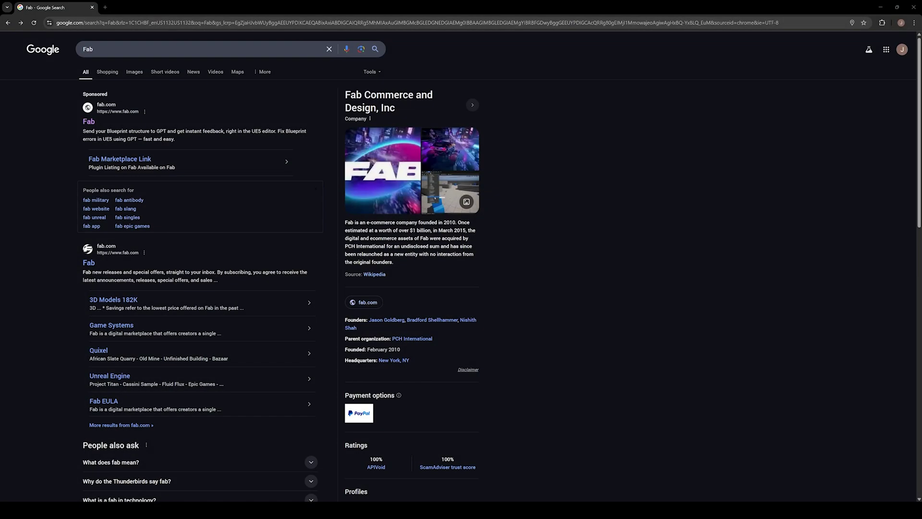
Step: Open the Fab website and search for 'Xsens Live Link'
{"action": "left_click", "coordinate": [89, 122]}
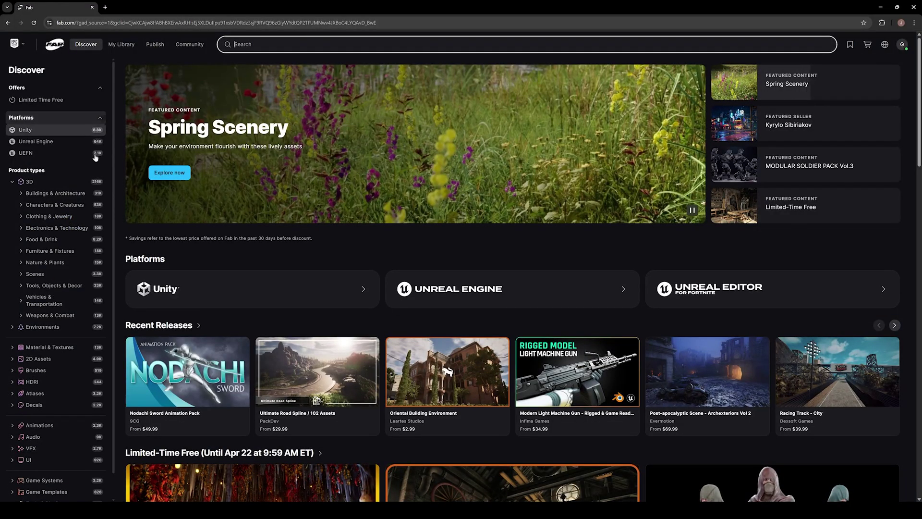
{"action": "scroll", "coordinate": [382, 294], "scroll_direction": "down", "scroll_amount": 2}
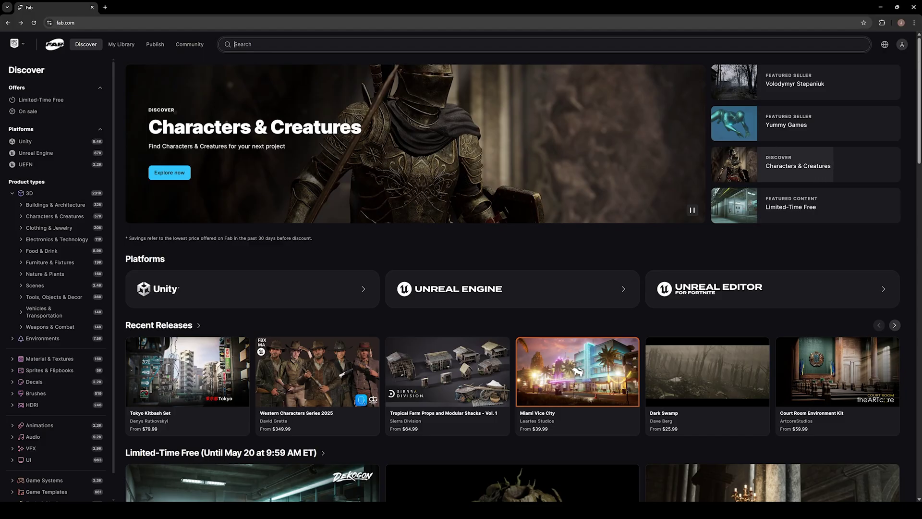
{"action": "left_click", "coordinate": [244, 44]}
{"action": "type", "text": "Xse"}
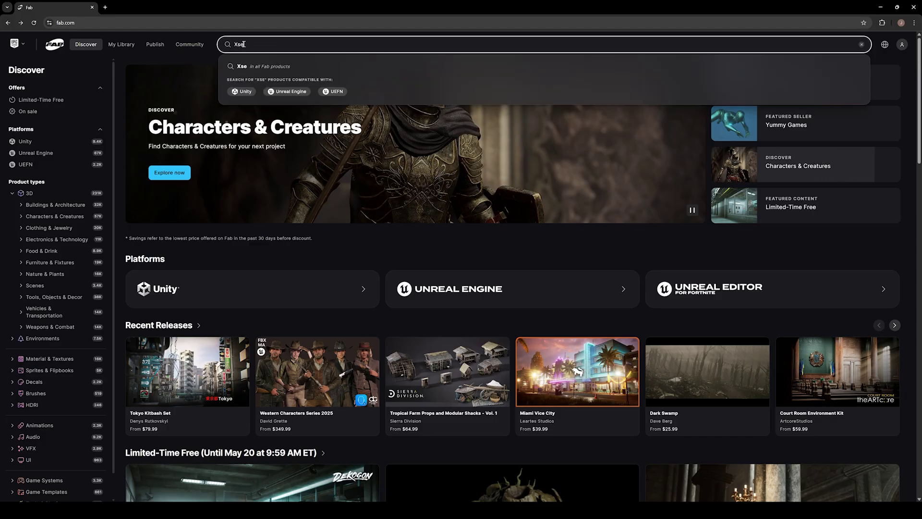
{"action": "type", "text": "ns L"}
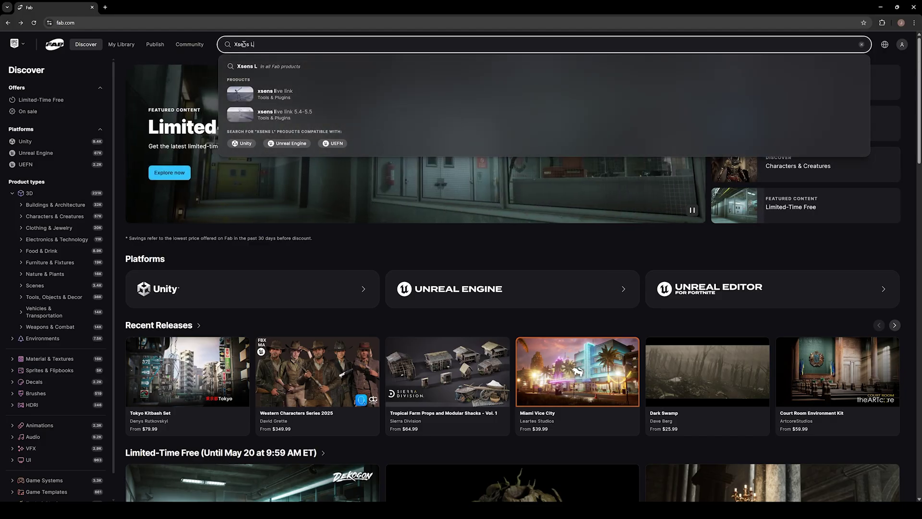
{"action": "type", "text": "ive Link"}
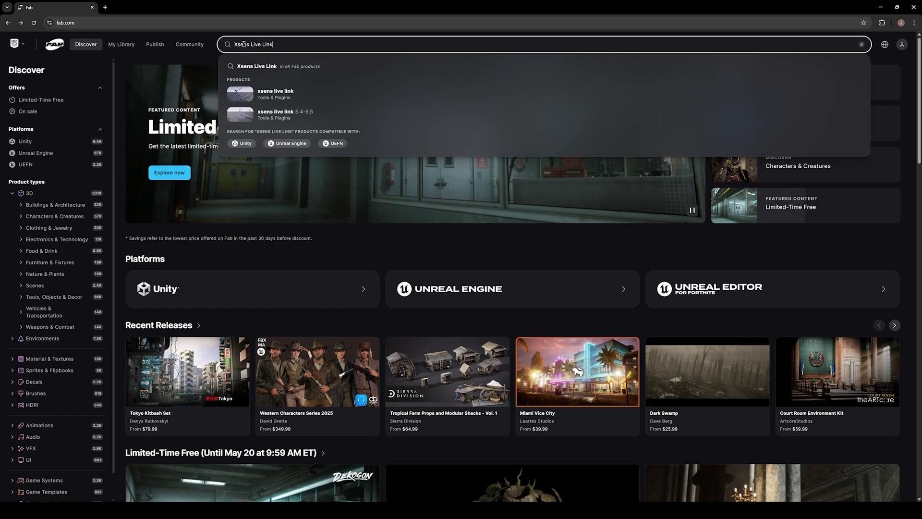
Step: Add the free Xsens Live Link 5.4-5.5 plugin to My Library and view it in the launcher library
{"action": "left_click", "coordinate": [277, 114]}
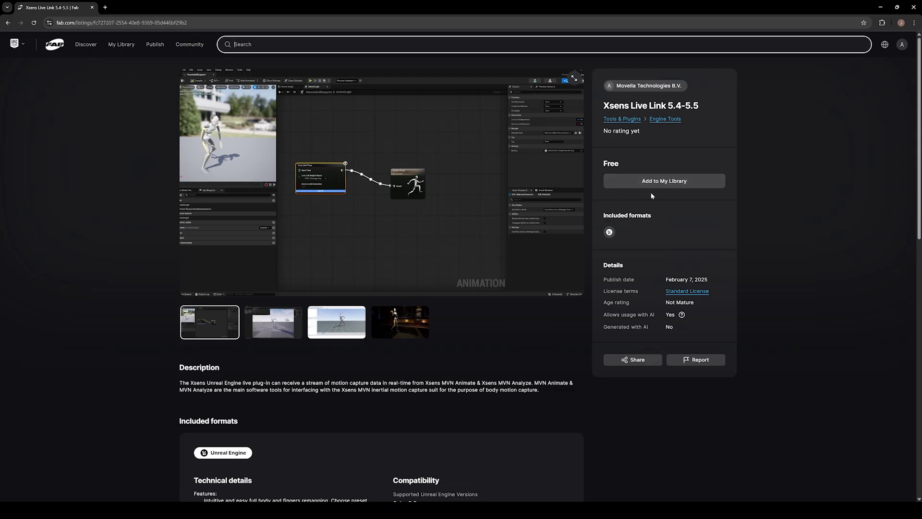
{"action": "left_click", "coordinate": [673, 183]}
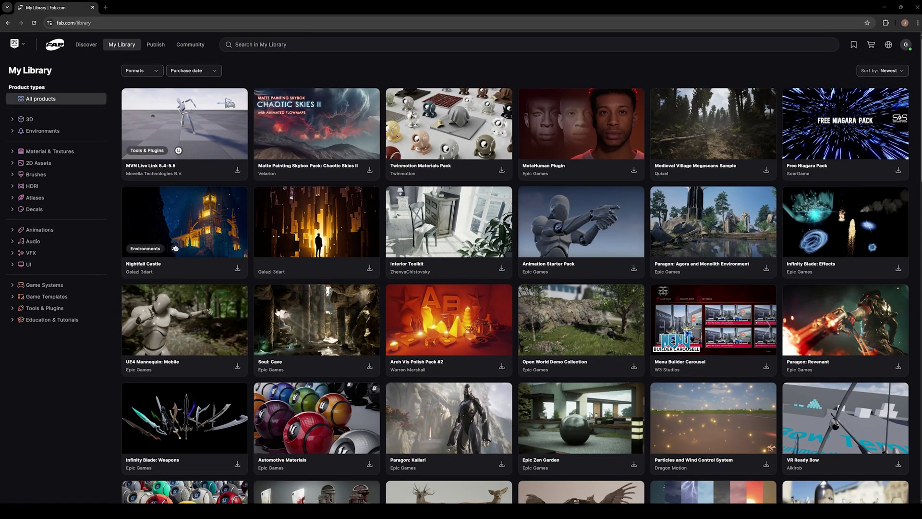
{"action": "mouse_move", "coordinate": [583, 511]}
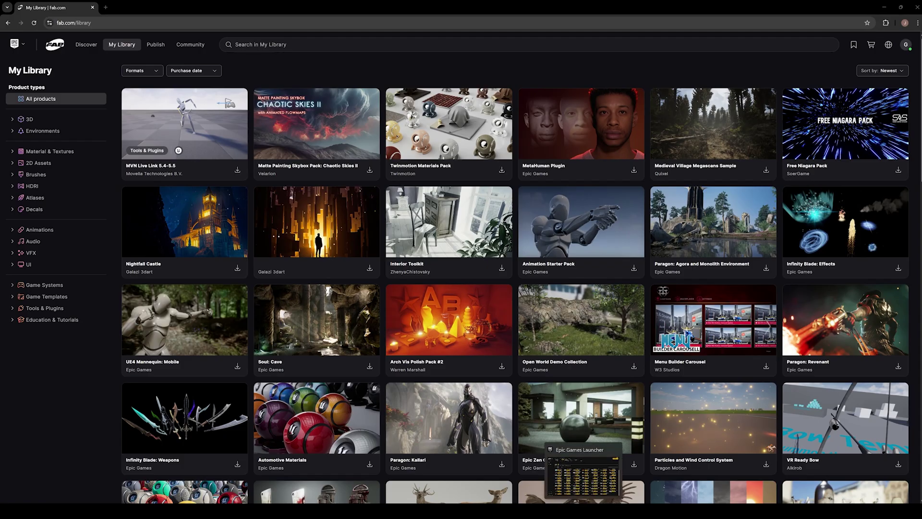
{"action": "left_click", "coordinate": [582, 476]}
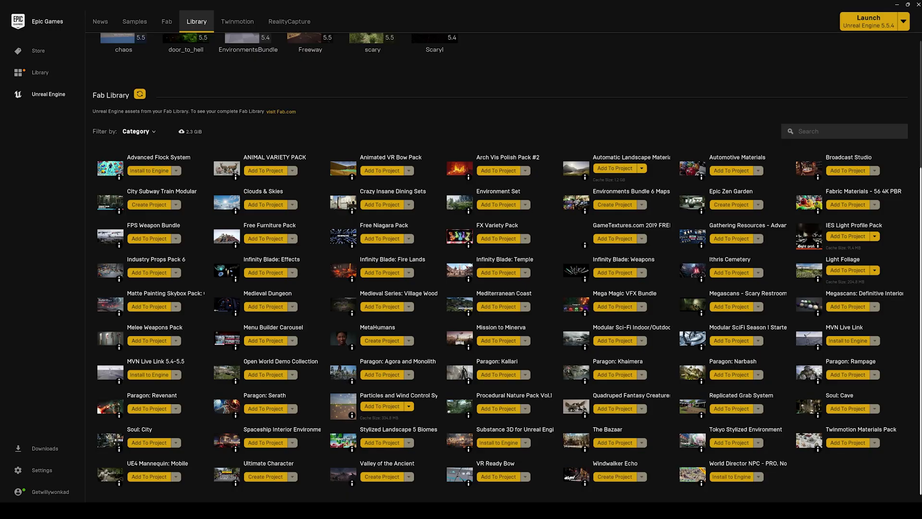
Step: Refresh the Fab Library so MVN Live Link 5.4-5.5 is listed
{"action": "left_click", "coordinate": [139, 94]}
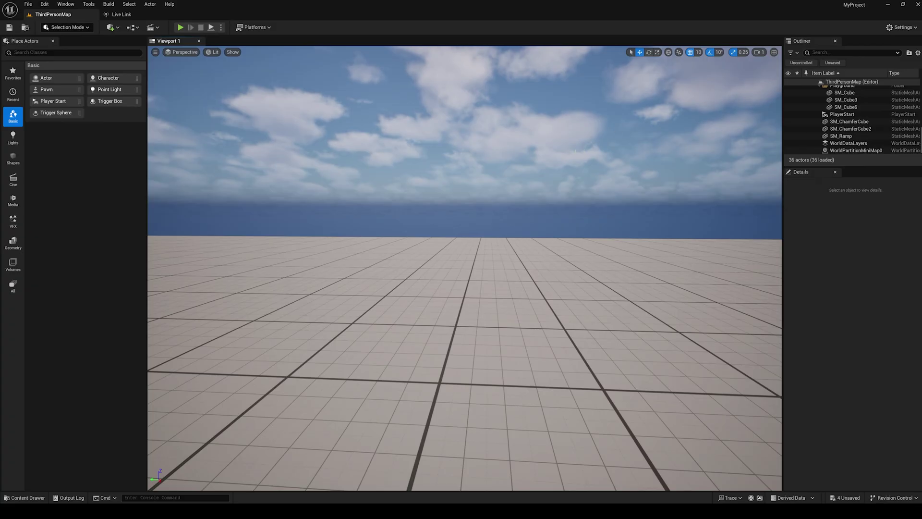
Step: Find LiveLinkMvnPlugin under 'Xsens' in Plugins, enable it and restart the editor
{"action": "left_click", "coordinate": [43, 5]}
{"action": "left_click", "coordinate": [61, 125]}
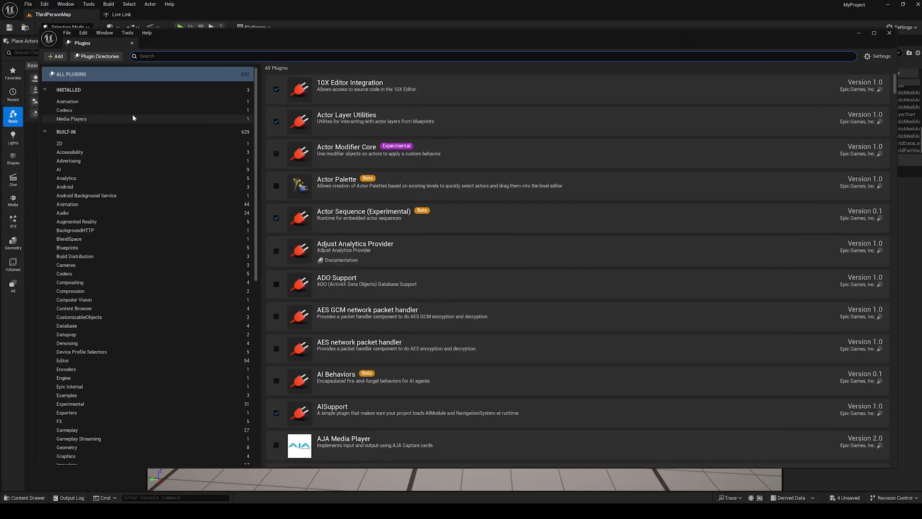
{"action": "type", "text": "Xsens"}
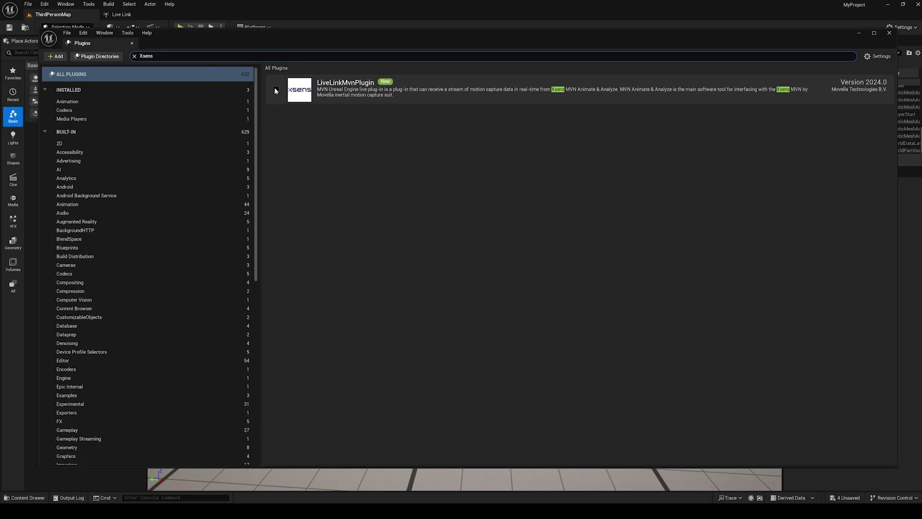
{"action": "left_click", "coordinate": [276, 89]}
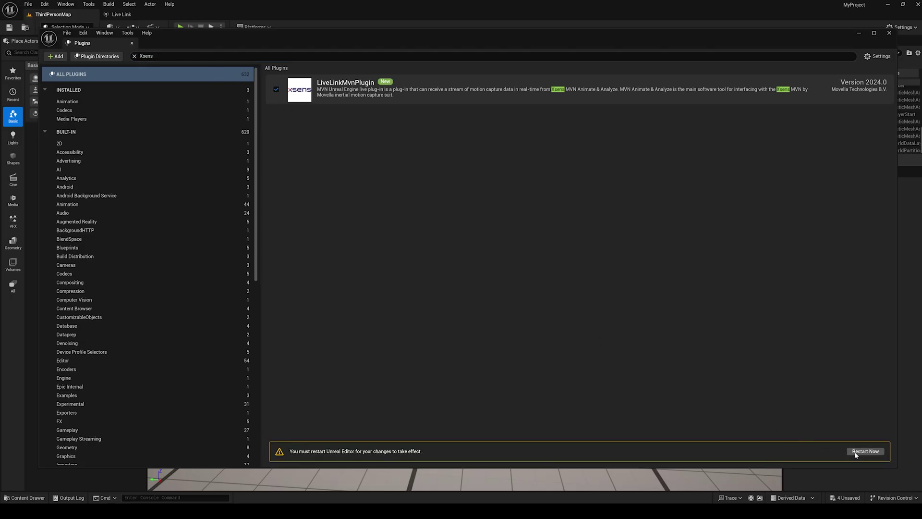
{"action": "left_click", "coordinate": [865, 452]}
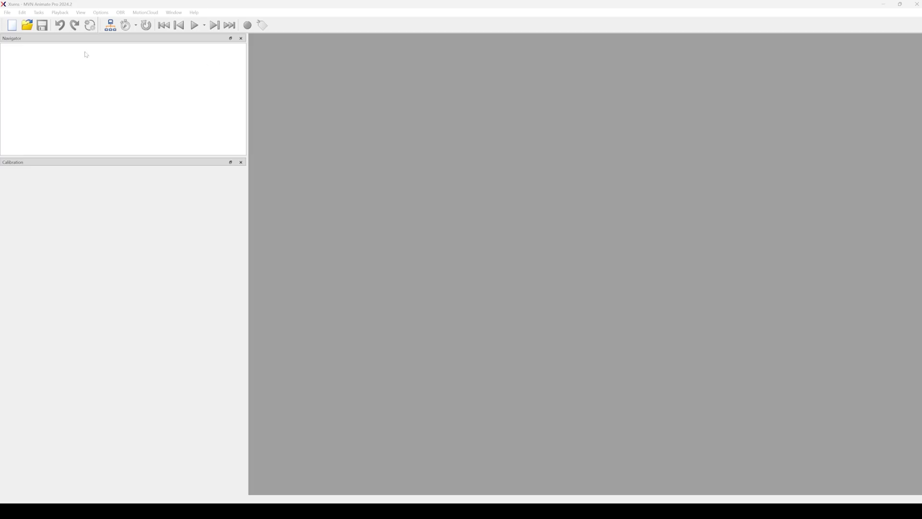
Step: Add Stream 1 in Network Streamer options (UDP, 127.0.0.1, port 9763) and enable it
{"action": "left_click", "coordinate": [101, 13]}
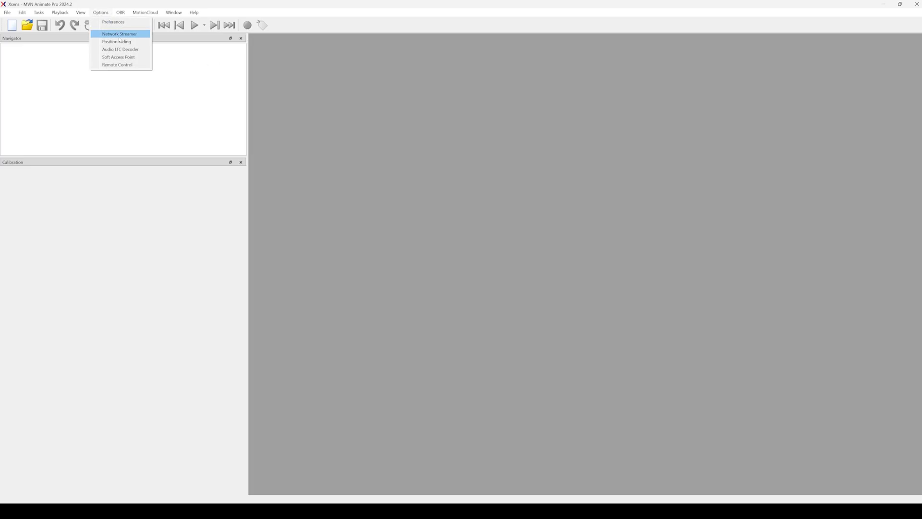
{"action": "left_click", "coordinate": [152, 48]}
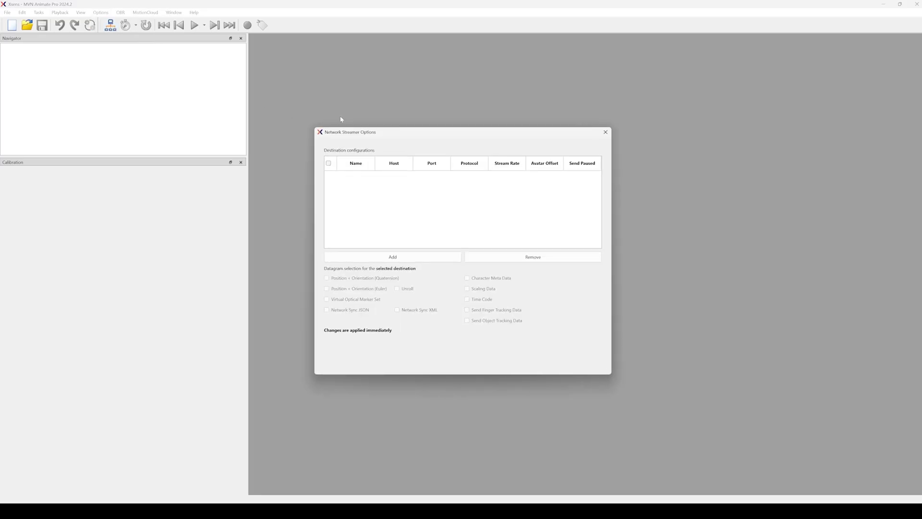
{"action": "left_click_drag", "start_coordinate": [388, 131], "coordinate": [440, 128]}
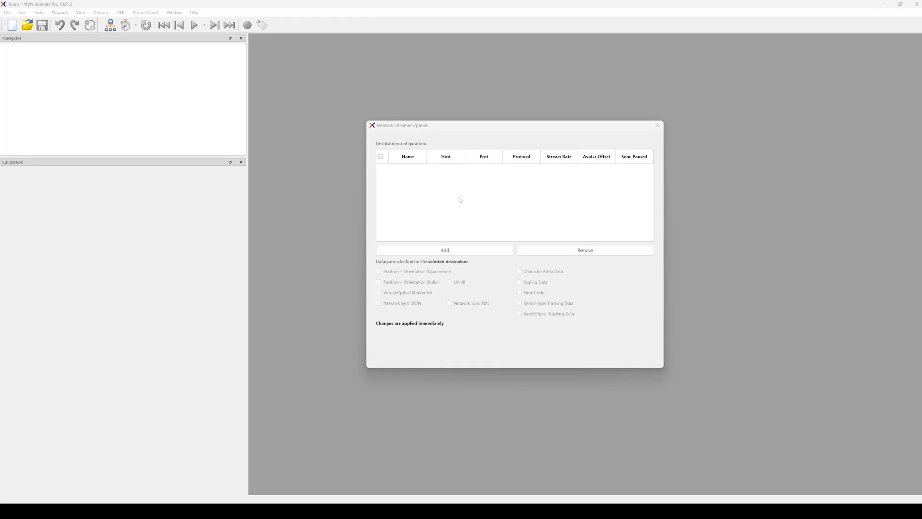
{"action": "left_click", "coordinate": [445, 250]}
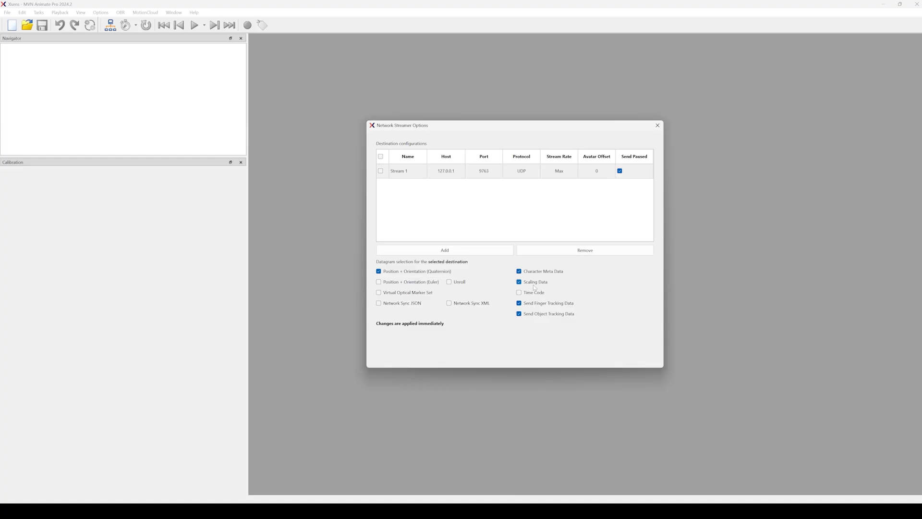
{"action": "double_click", "coordinate": [447, 173]}
{"action": "left_click", "coordinate": [447, 172]}
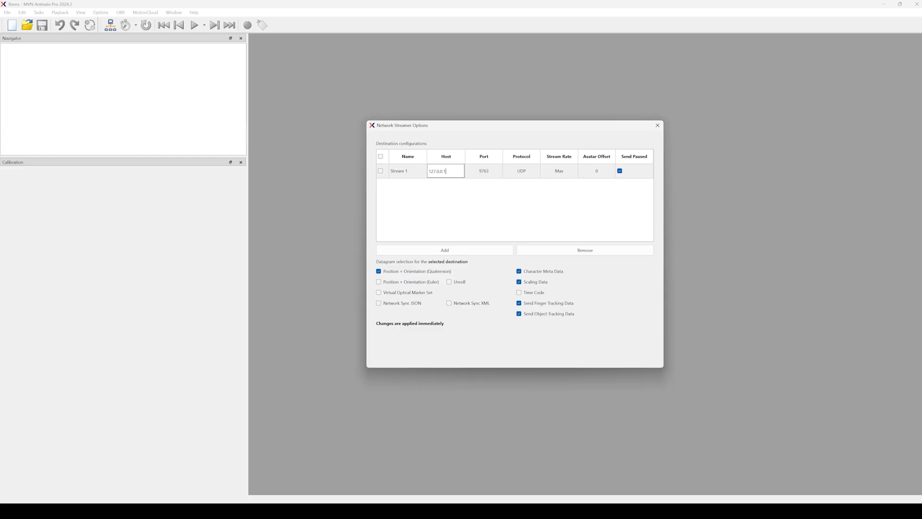
{"action": "left_click", "coordinate": [380, 172]}
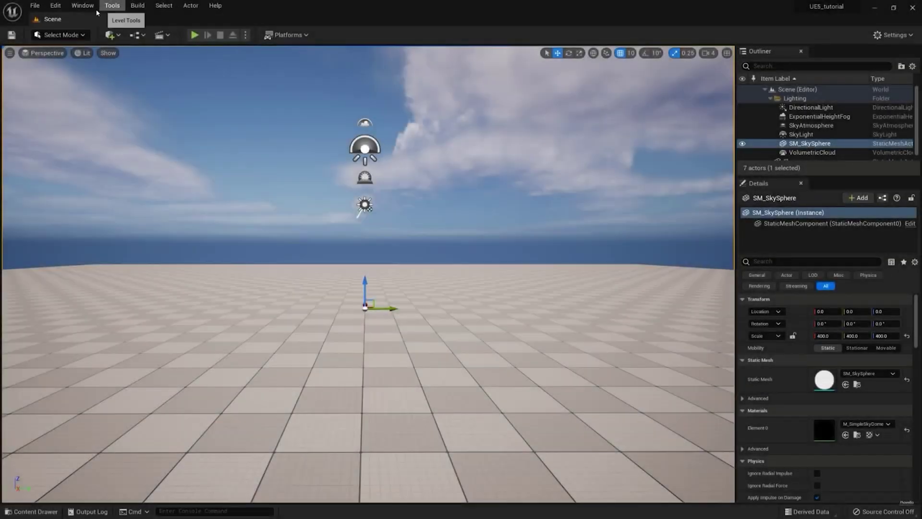
Step: Add an Xsens Live Source on port 9763 in the Live Link window, then close it
{"action": "left_click", "coordinate": [96, 10]}
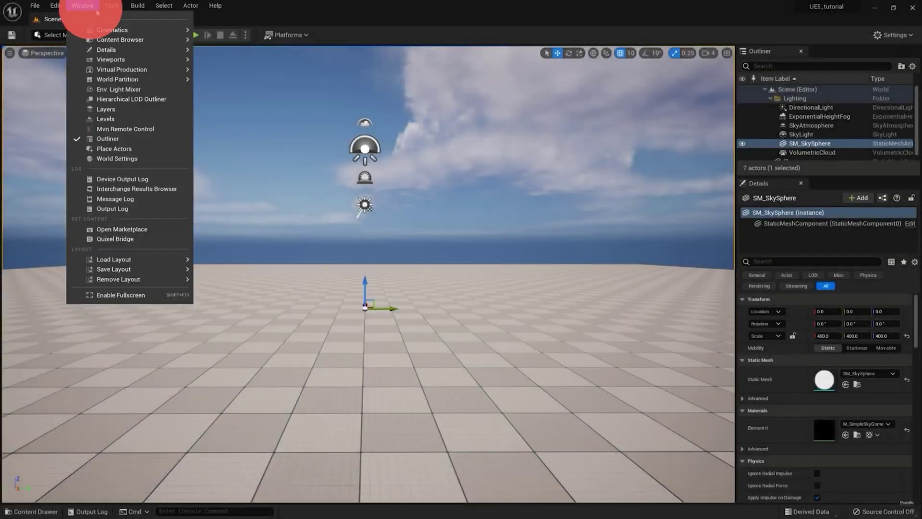
{"action": "mouse_move", "coordinate": [145, 70]}
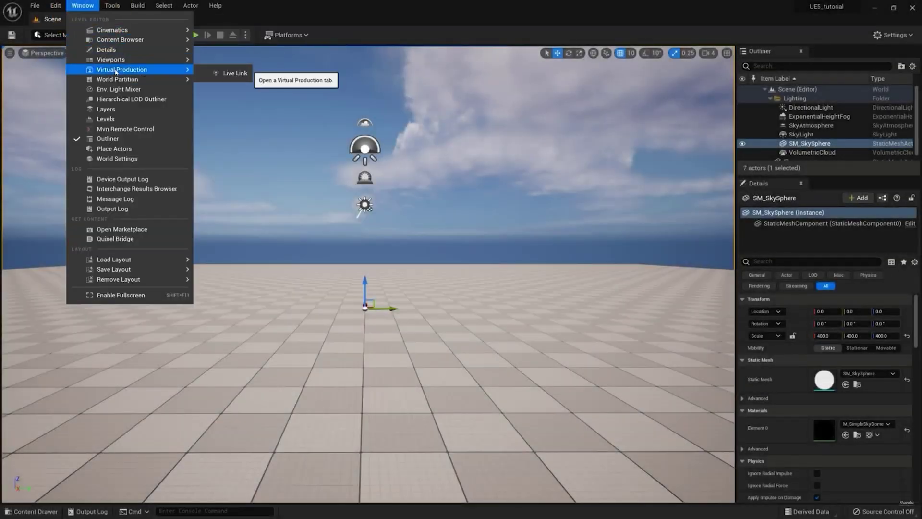
{"action": "left_click", "coordinate": [229, 74]}
{"action": "left_click", "coordinate": [260, 150]}
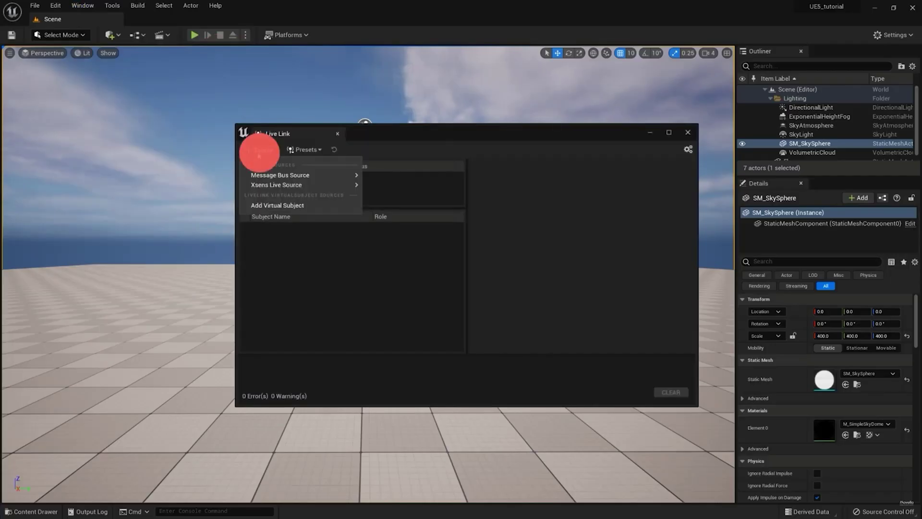
{"action": "mouse_move", "coordinate": [277, 185]}
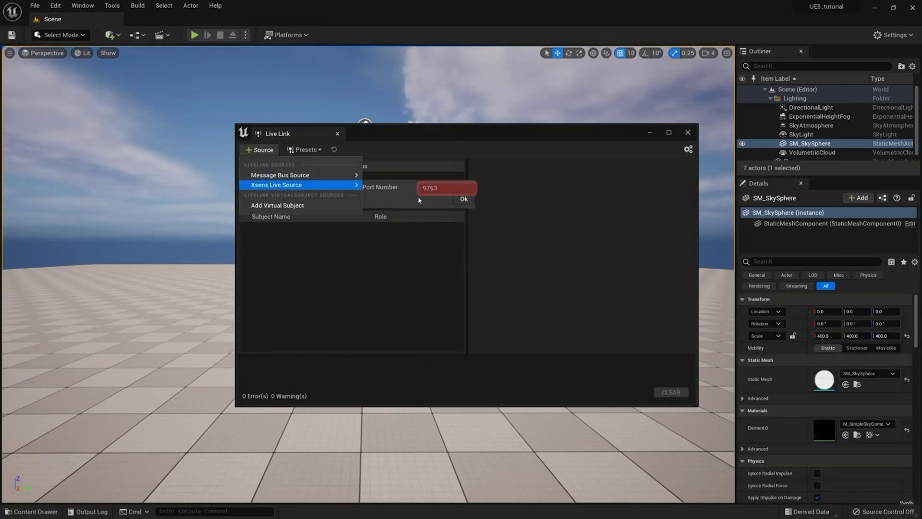
{"action": "left_click", "coordinate": [463, 200]}
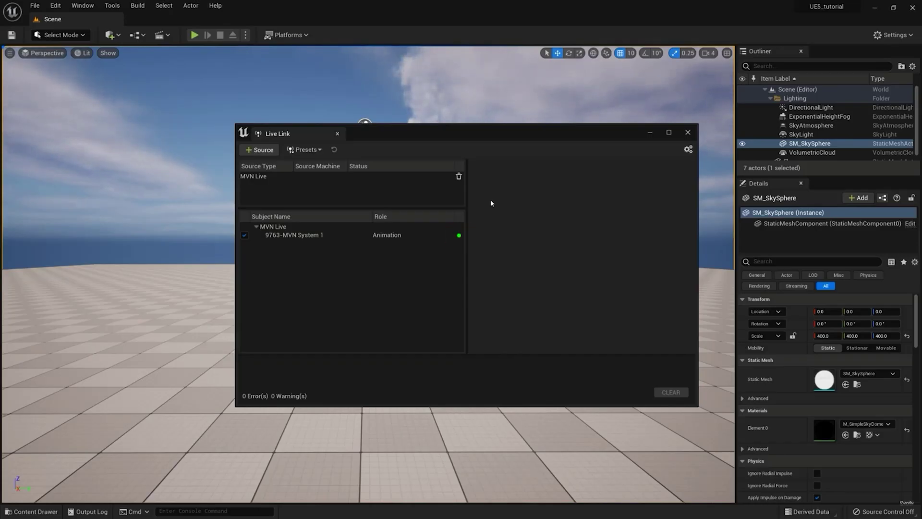
{"action": "left_click", "coordinate": [688, 133]}
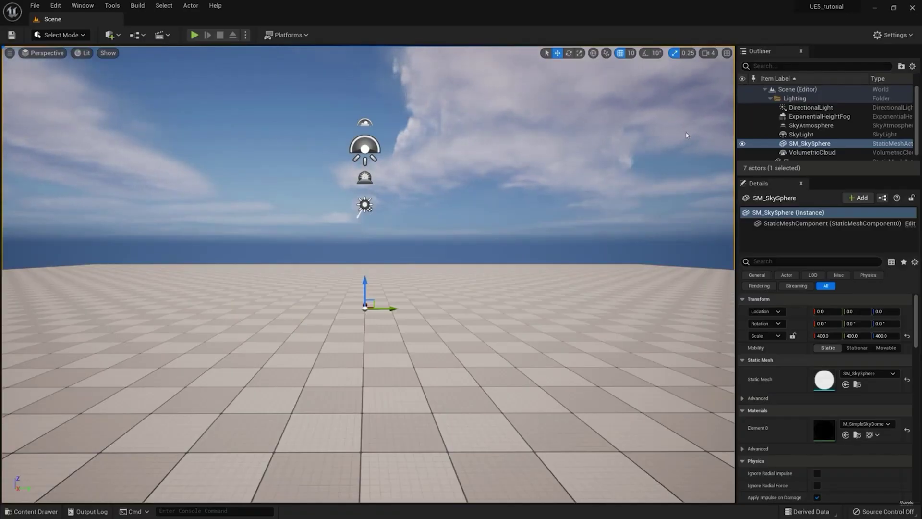
Step: From SK_Mannequin, create the Mannequin_T-pose animation from the current pose in Content
{"action": "left_click", "coordinate": [31, 511]}
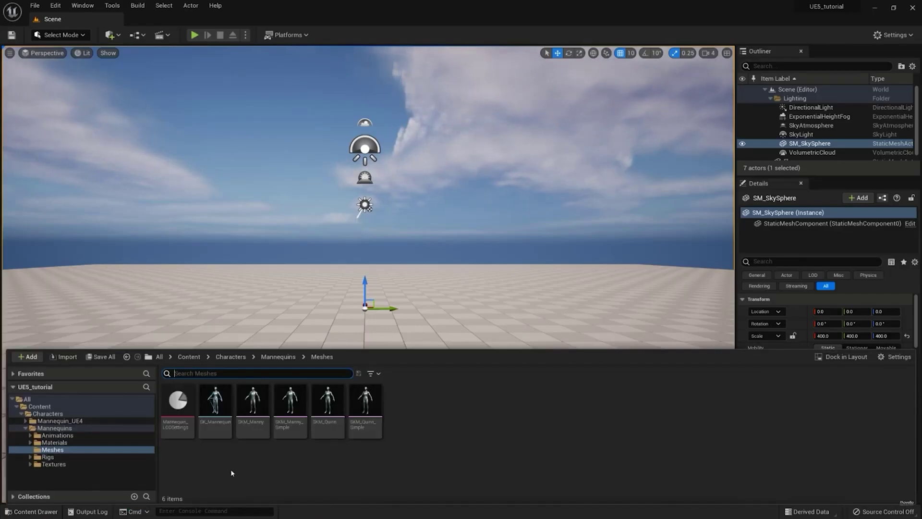
{"action": "double_click", "coordinate": [213, 408]}
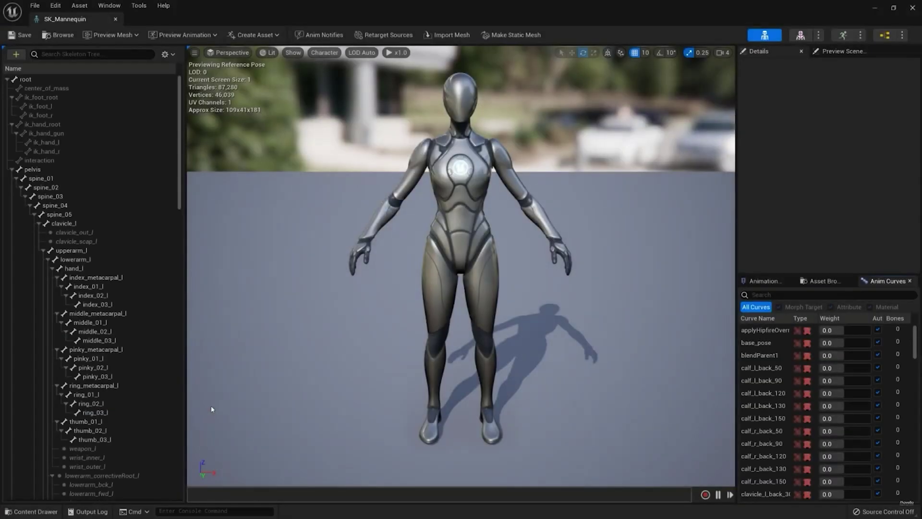
{"action": "left_click", "coordinate": [246, 35]}
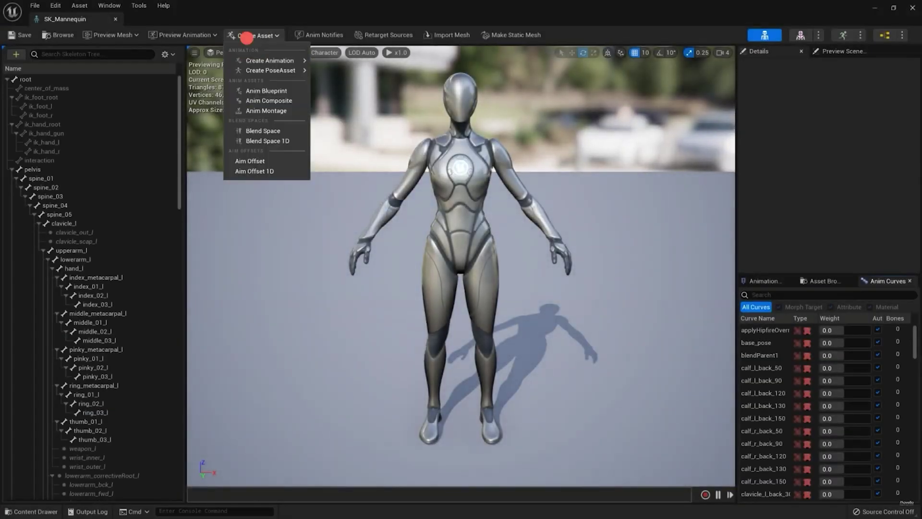
{"action": "mouse_move", "coordinate": [284, 60]}
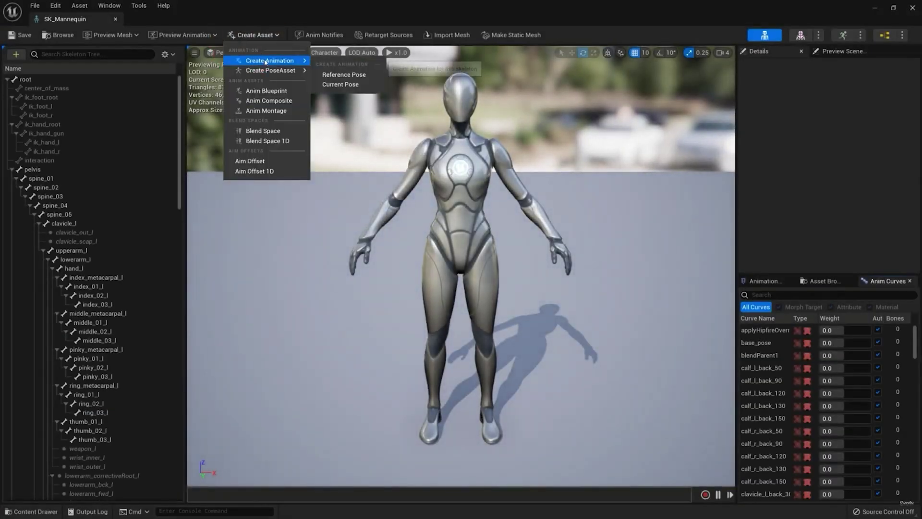
{"action": "left_click", "coordinate": [350, 83]}
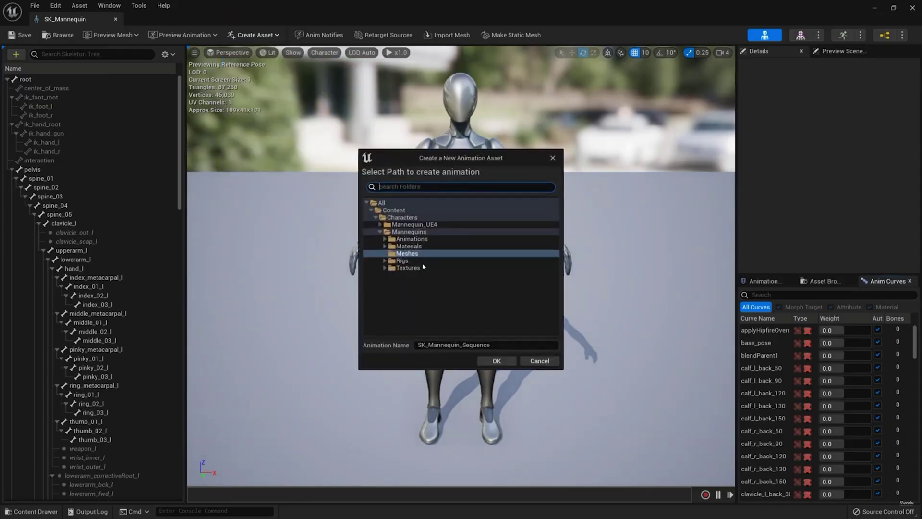
{"action": "left_click", "coordinate": [427, 345]}
{"action": "key", "text": "BackSpace"}
{"action": "key", "text": "BackSpace"}
{"action": "key", "text": "BackSpace"}
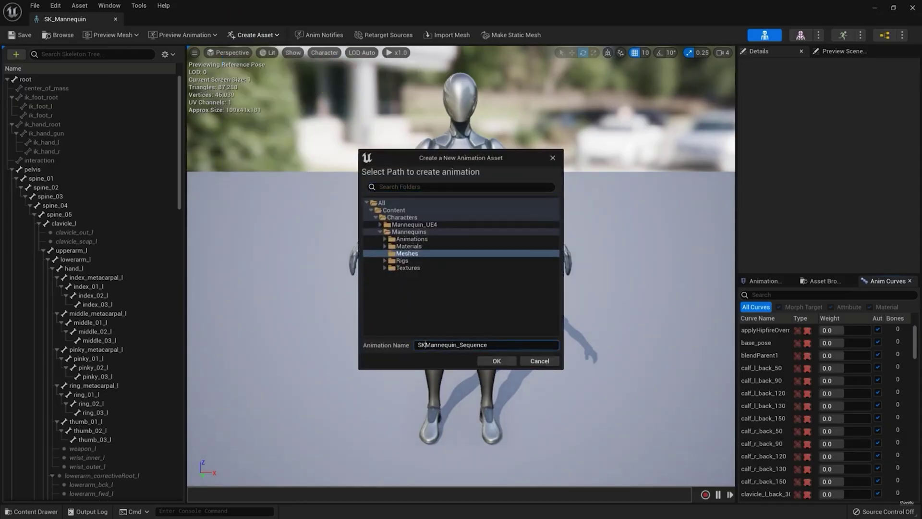
{"action": "double_click", "coordinate": [466, 345]}
{"action": "type", "text": "T-pose"}
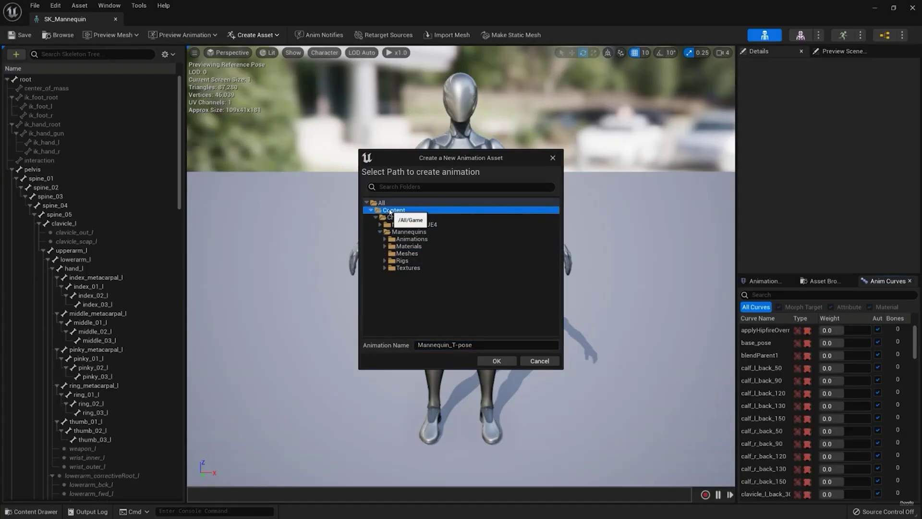
{"action": "left_click", "coordinate": [495, 361]}
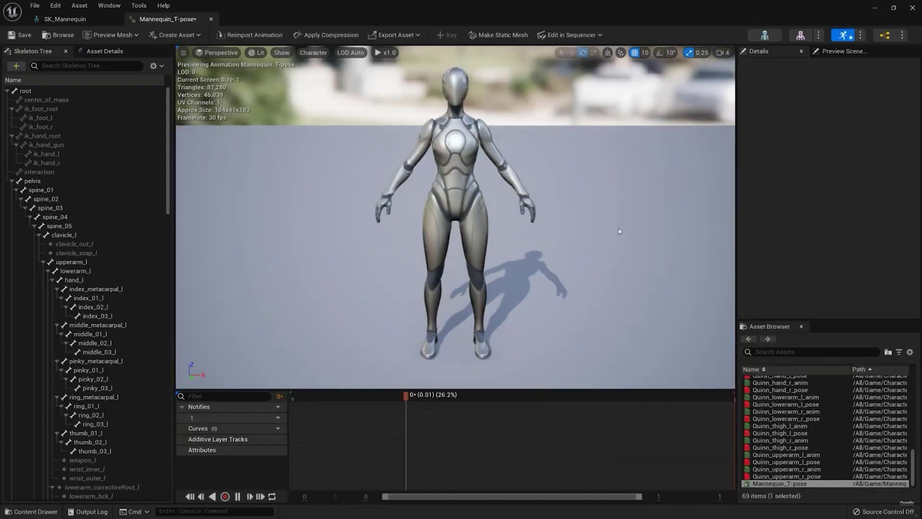
Step: Pause playback on the first frame and display all skeleton bones in the viewport
{"action": "left_click", "coordinate": [237, 496]}
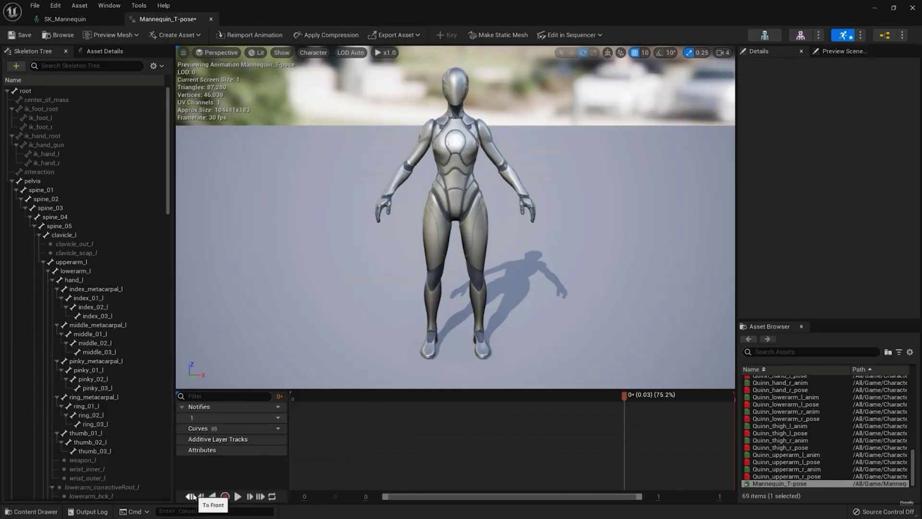
{"action": "left_click", "coordinate": [197, 496]}
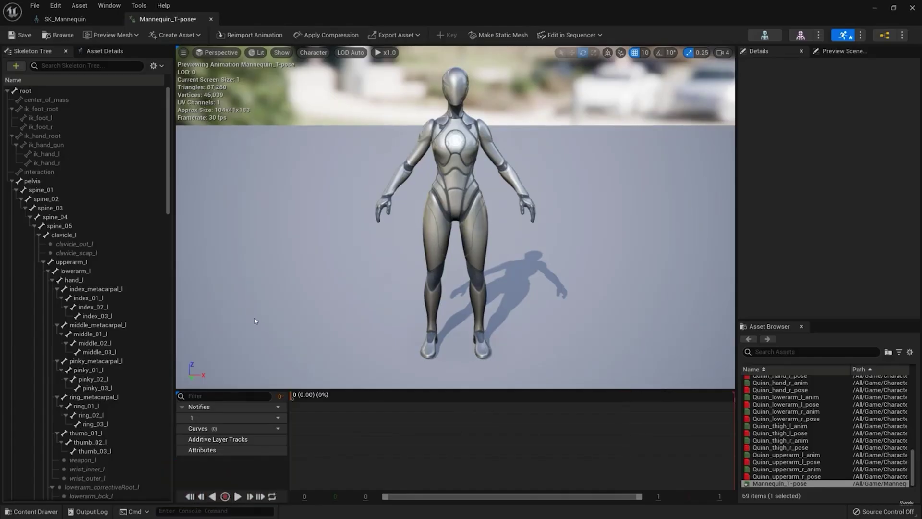
{"action": "left_click", "coordinate": [310, 52]}
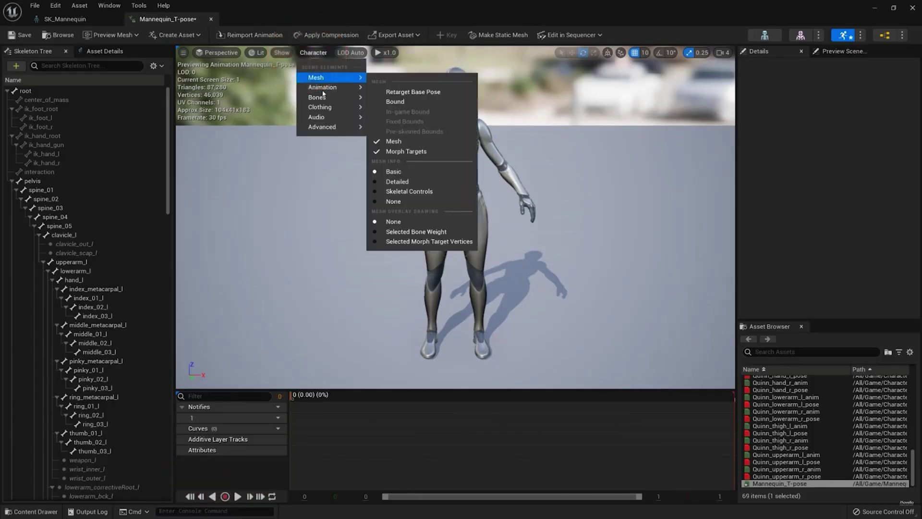
{"action": "mouse_move", "coordinate": [337, 97]}
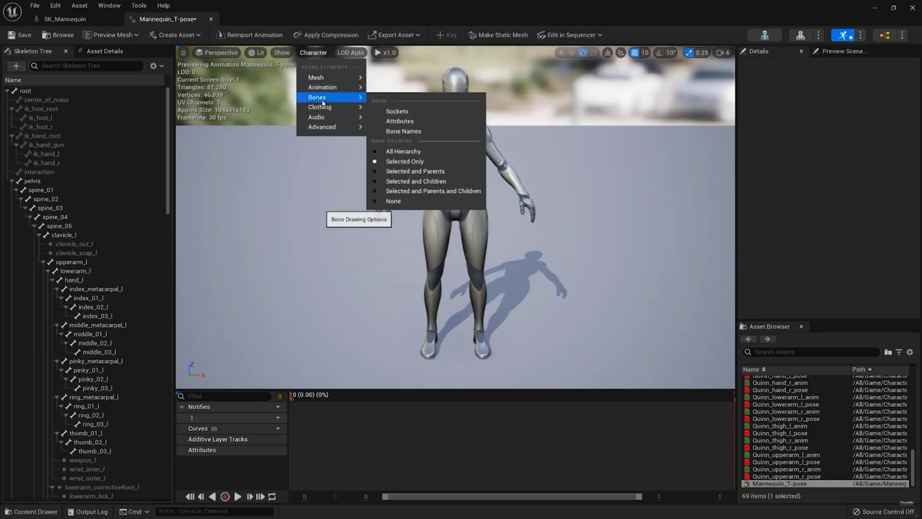
{"action": "left_click", "coordinate": [399, 152]}
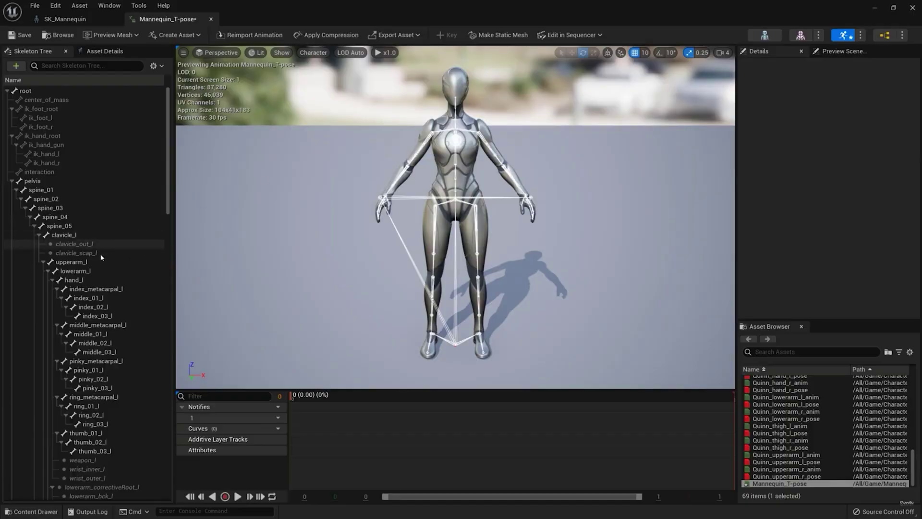
Step: Zero the upperarm_l bone's world-space X, Y and Z rotations
{"action": "left_click", "coordinate": [92, 262]}
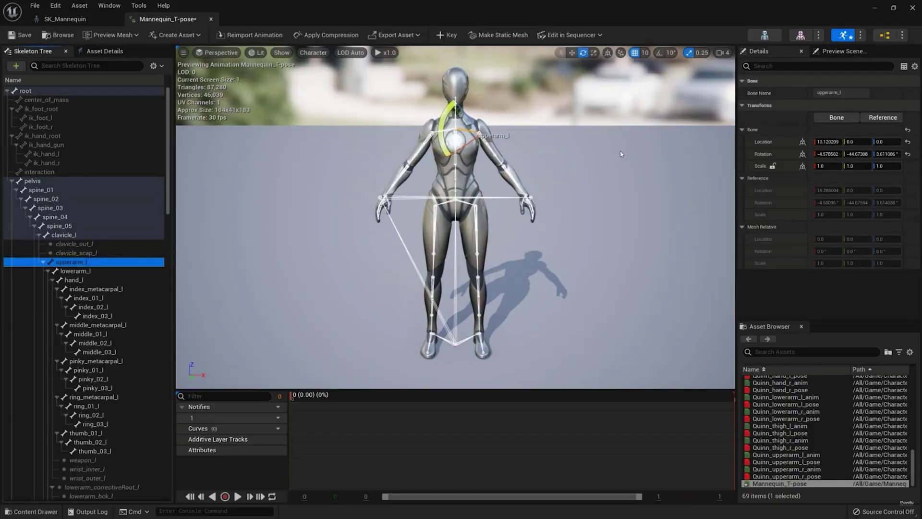
{"action": "left_click", "coordinate": [803, 153]}
{"action": "left_click", "coordinate": [716, 165]}
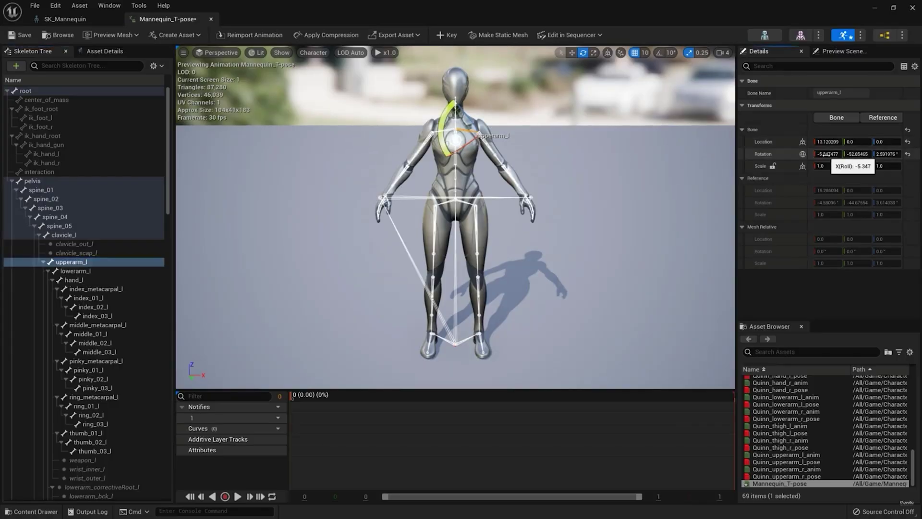
{"action": "left_click", "coordinate": [828, 154]}
{"action": "type", "text": "0"}
{"action": "left_click", "coordinate": [858, 154]}
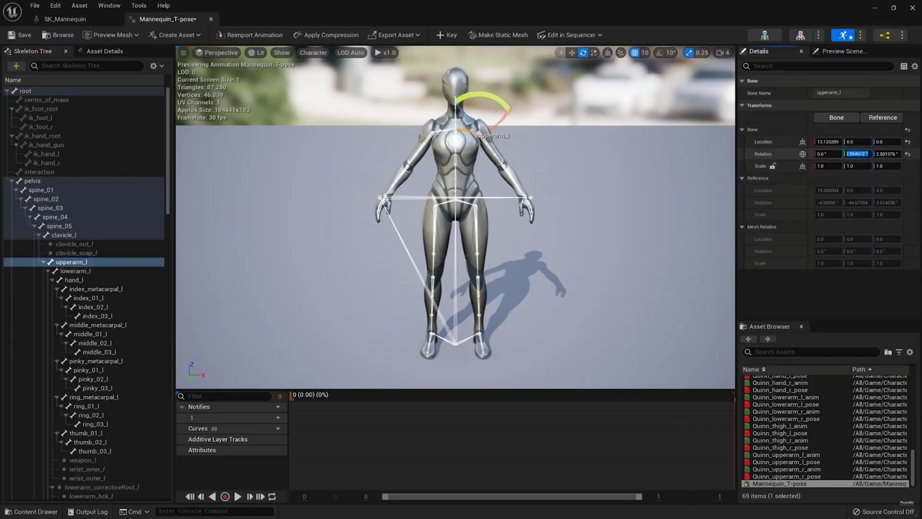
{"action": "type", "text": "0"}
{"action": "left_click", "coordinate": [887, 154]}
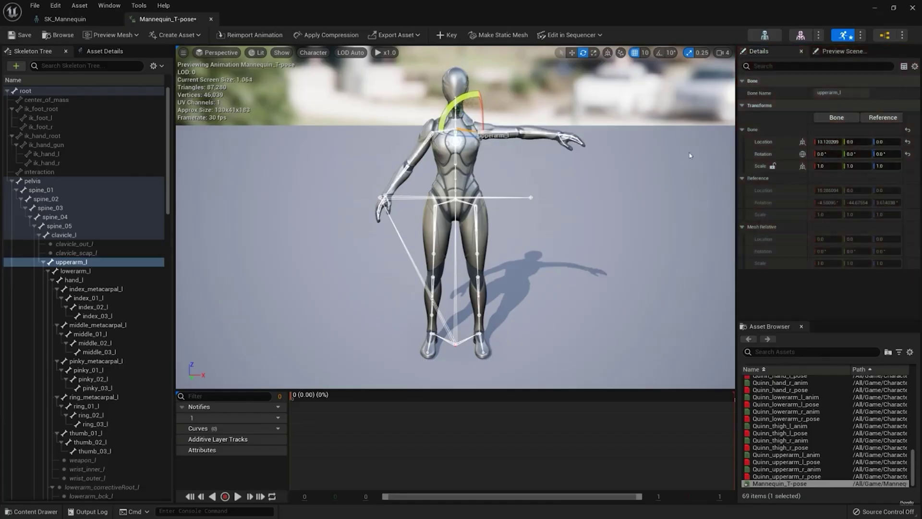
{"action": "left_click", "coordinate": [361, 122]}
Step: Check the arm pose in the Right and Top viewport views
{"action": "left_click", "coordinate": [217, 53]}
{"action": "left_click", "coordinate": [226, 117]}
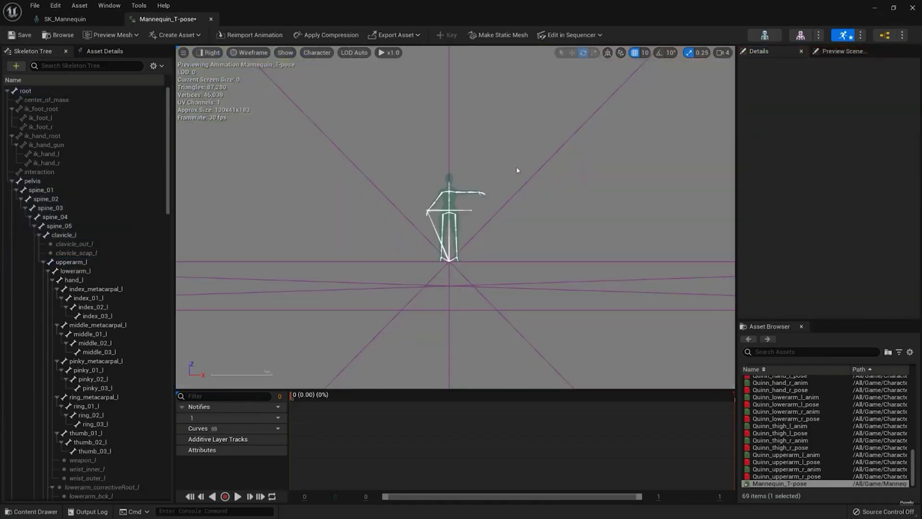
{"action": "scroll", "coordinate": [419, 210], "scroll_direction": "up", "scroll_amount": 6}
{"action": "left_click", "coordinate": [212, 53]}
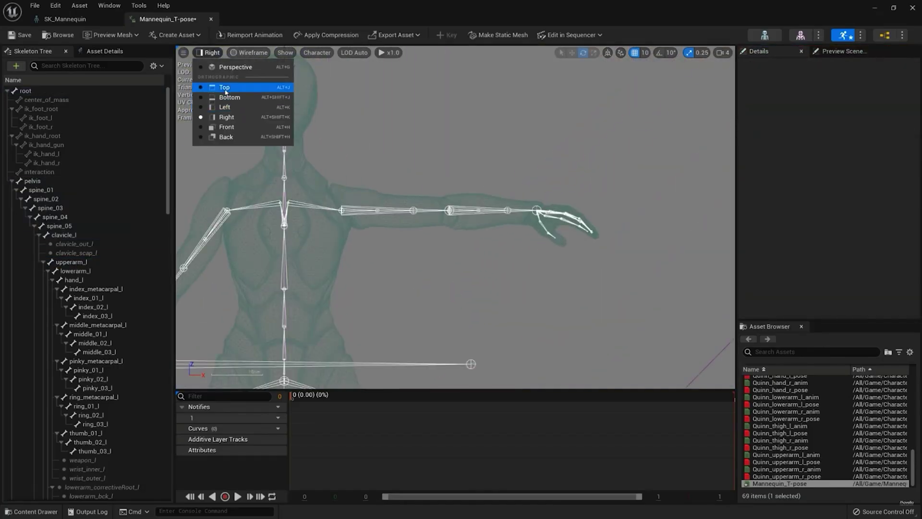
{"action": "left_click", "coordinate": [226, 89]}
{"action": "scroll", "coordinate": [452, 216], "scroll_direction": "up", "scroll_amount": 5}
Step: Set lowerarm_l Z rotation to 0 to straighten the forearm, then key the posed bones
{"action": "left_click", "coordinate": [89, 262]}
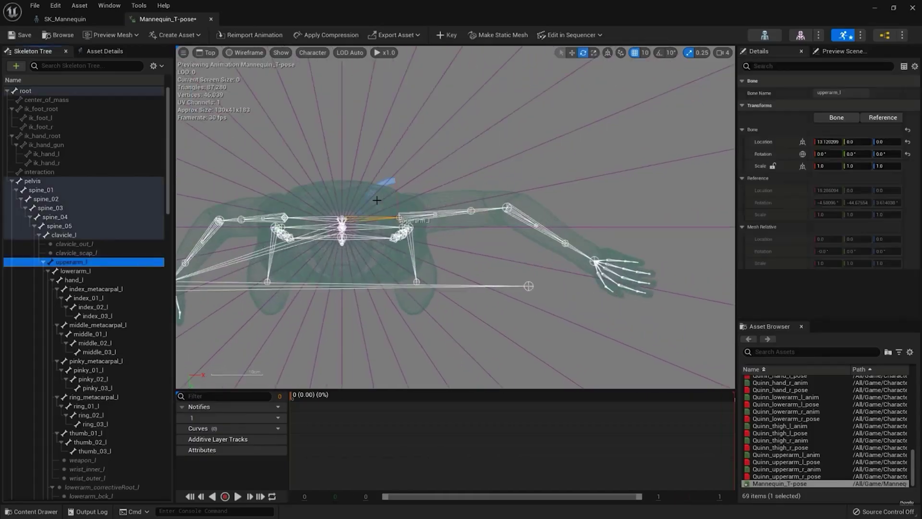
{"action": "left_click", "coordinate": [96, 272]}
{"action": "left_click", "coordinate": [887, 154]}
{"action": "type", "text": "0"}
{"action": "key", "text": "Return"}
{"action": "left_click", "coordinate": [610, 217]}
{"action": "key", "text": "f"}
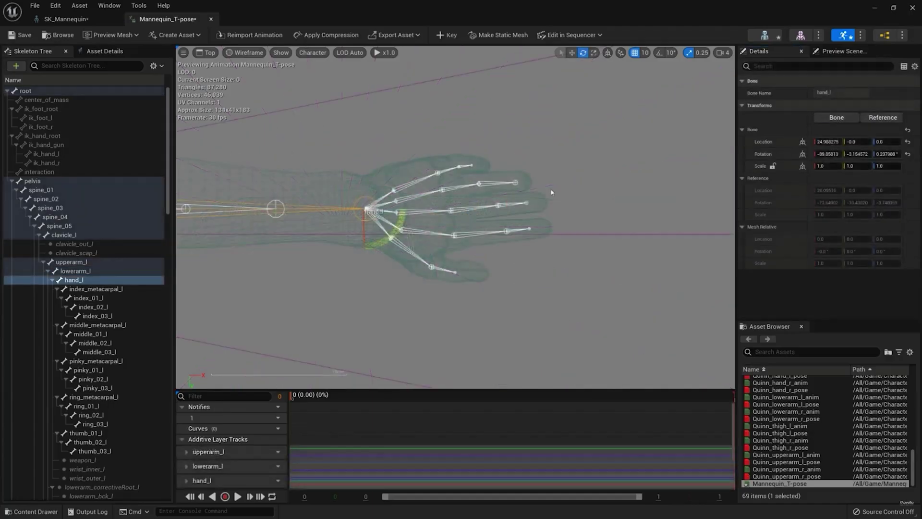
{"action": "left_click", "coordinate": [96, 288]}
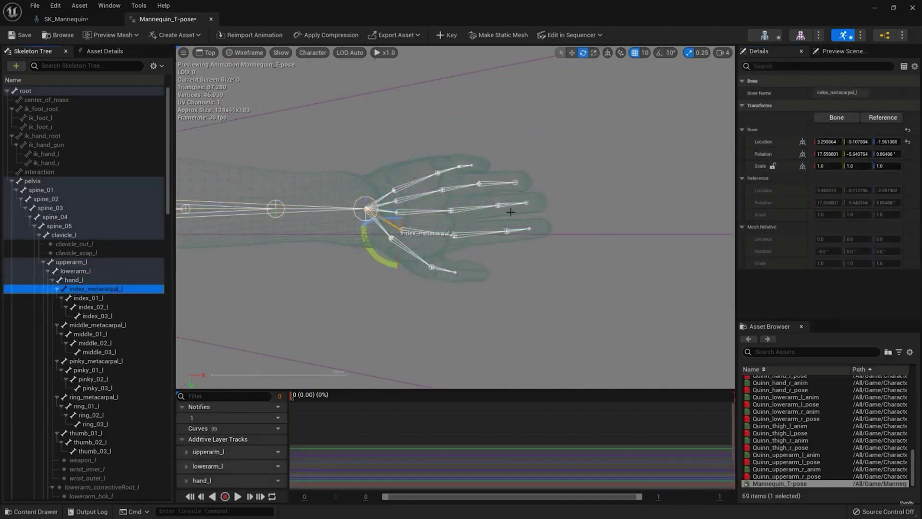
{"action": "left_click", "coordinate": [836, 164]}
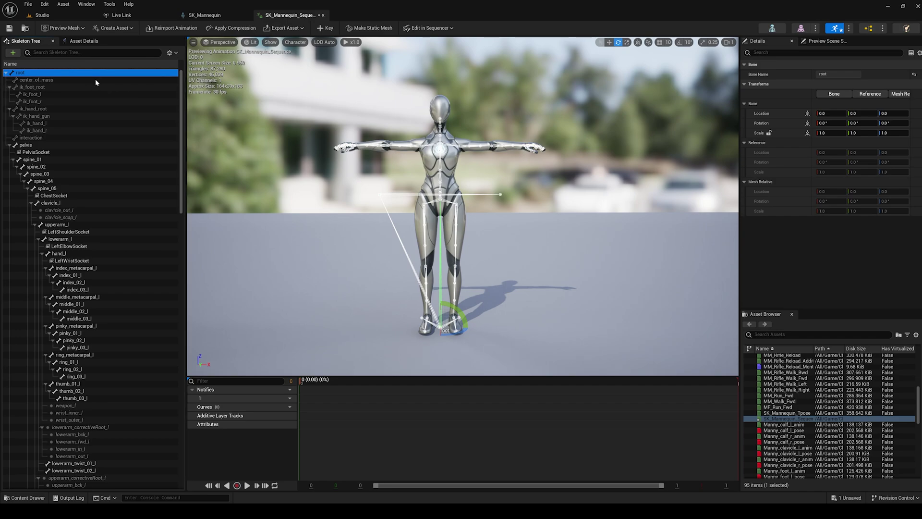
{"action": "left_click", "coordinate": [327, 29]}
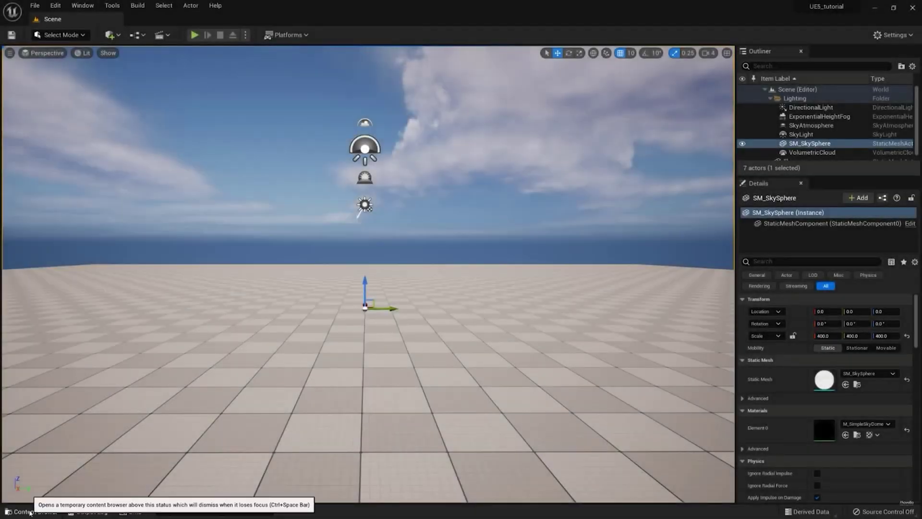
Step: Create an Xsens remap asset for SK_Mannequin, saved in Content as Mannequin_Remap
{"action": "left_click", "coordinate": [29, 513]}
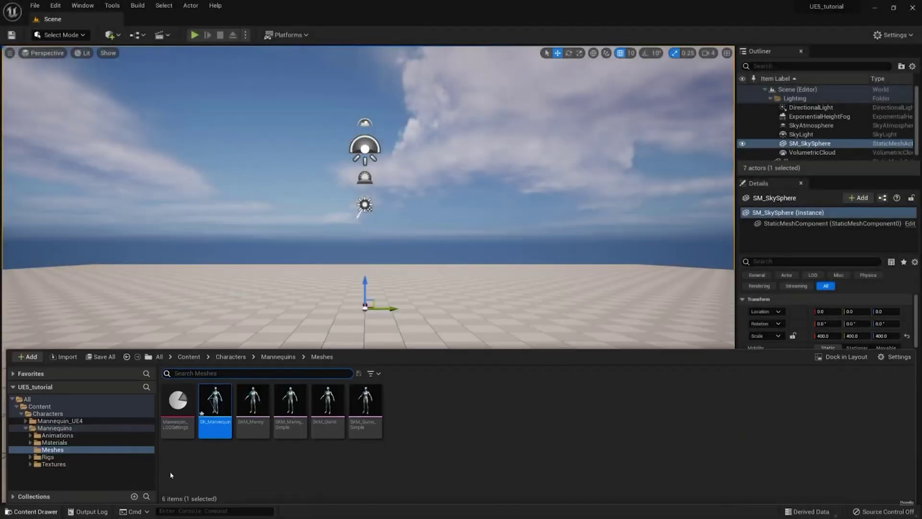
{"action": "right_click", "coordinate": [220, 408]}
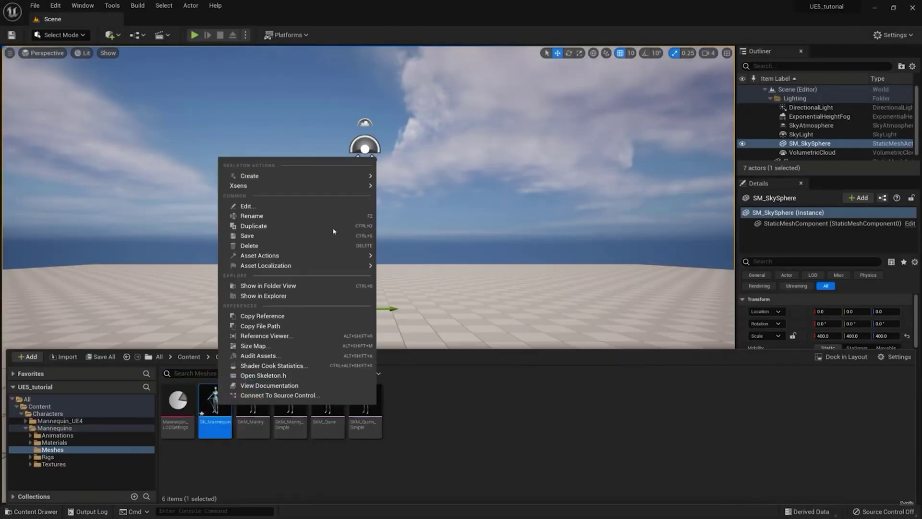
{"action": "mouse_move", "coordinate": [335, 189]}
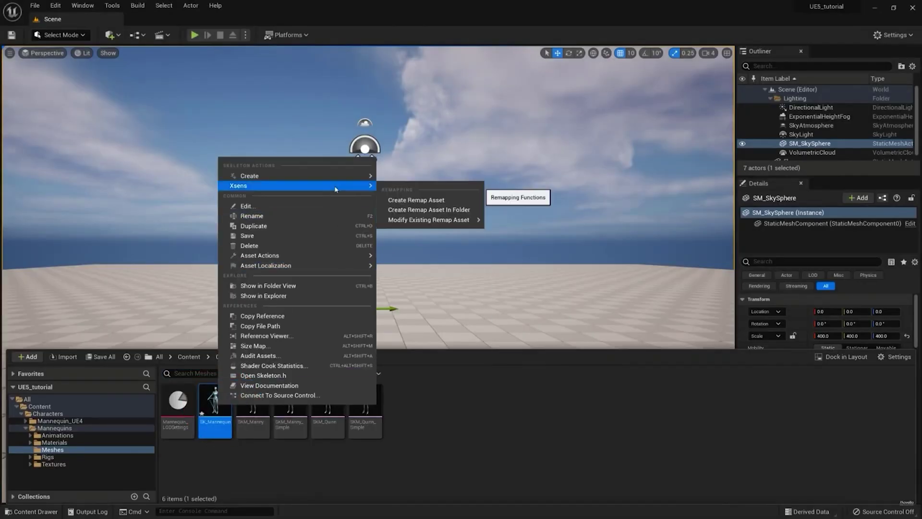
{"action": "left_click", "coordinate": [433, 211]}
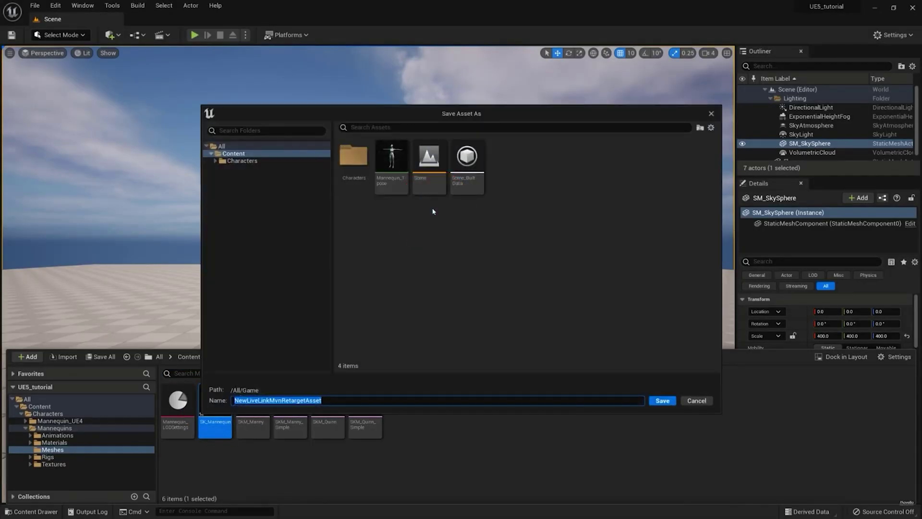
{"action": "left_click", "coordinate": [234, 154]}
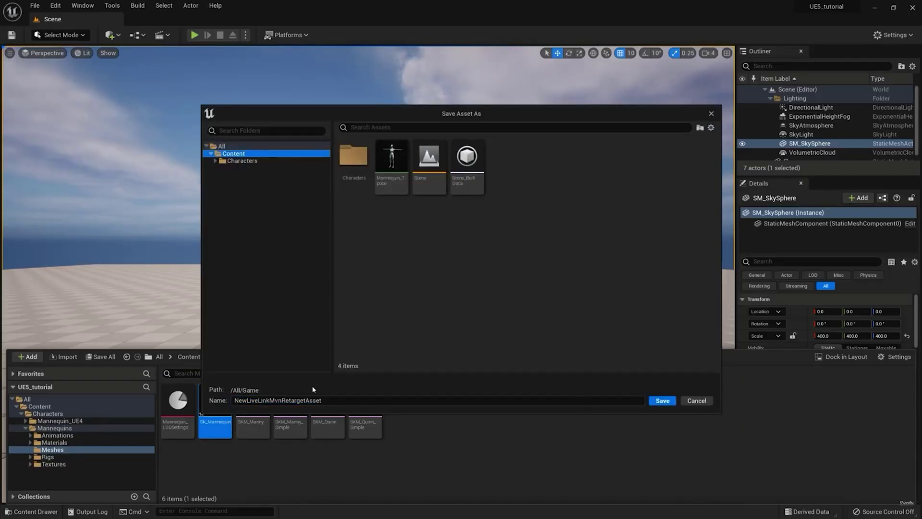
{"action": "left_click", "coordinate": [328, 400]}
{"action": "type", "text": "Mannequin_Remap"}
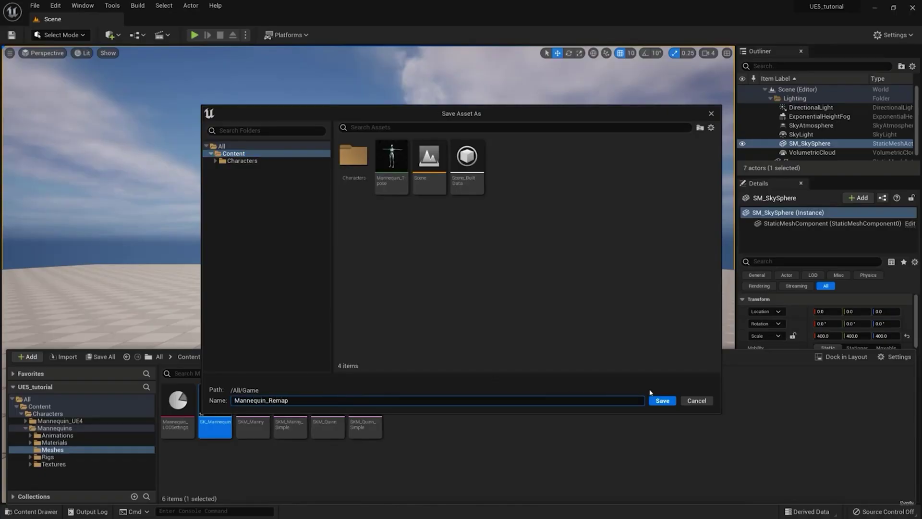
{"action": "left_click", "coordinate": [661, 400]}
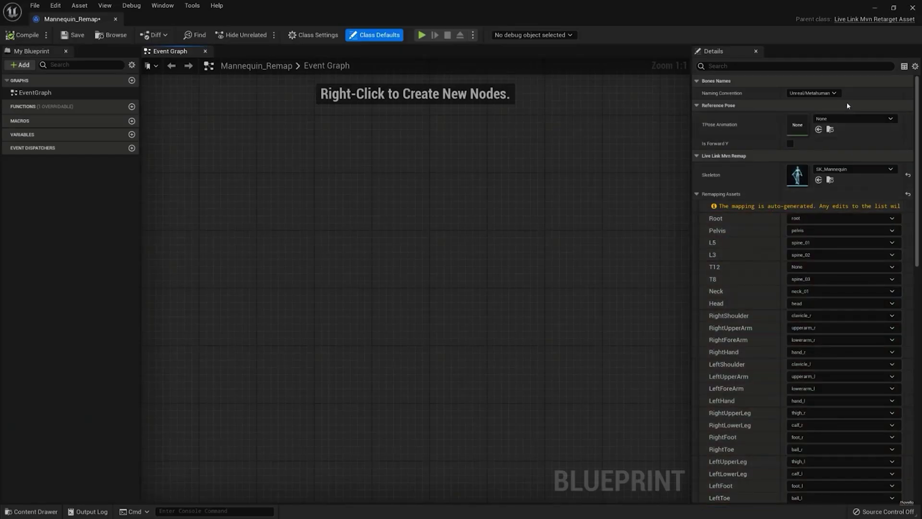
Step: Change the Mannequin_Remap Naming Convention dropdown to Manual
{"action": "left_click", "coordinate": [835, 94]}
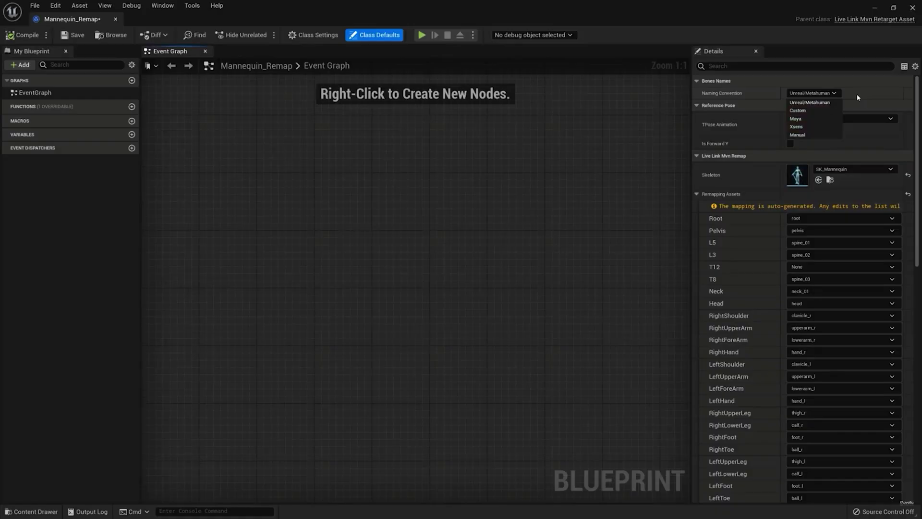
{"action": "left_click", "coordinate": [797, 135]}
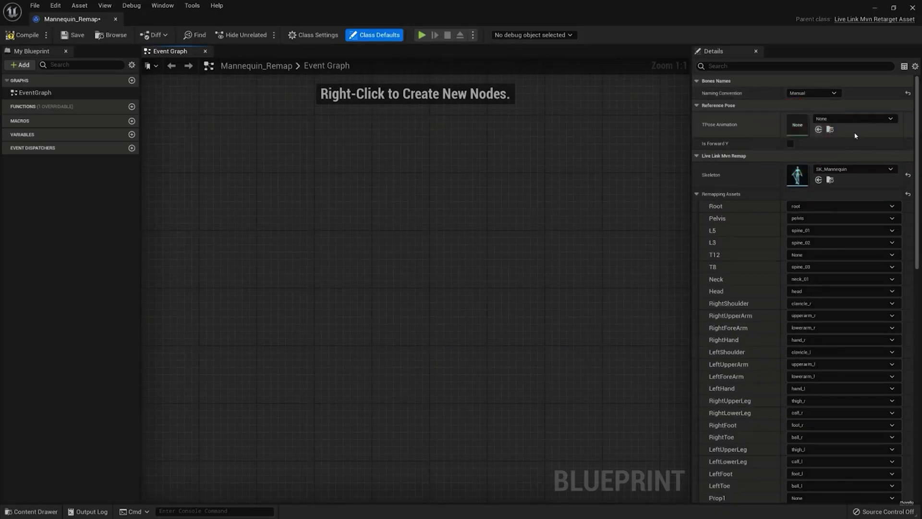
{"action": "left_click", "coordinate": [813, 93]}
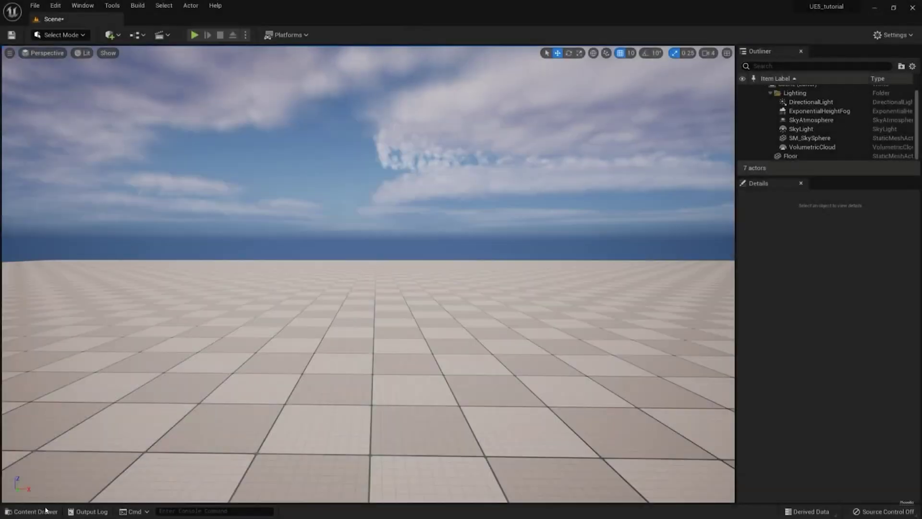
Step: Create the Mannequin_LiveLink animation blueprint on the SK_Mannequin skeleton in Content and open it
{"action": "left_click", "coordinate": [46, 510]}
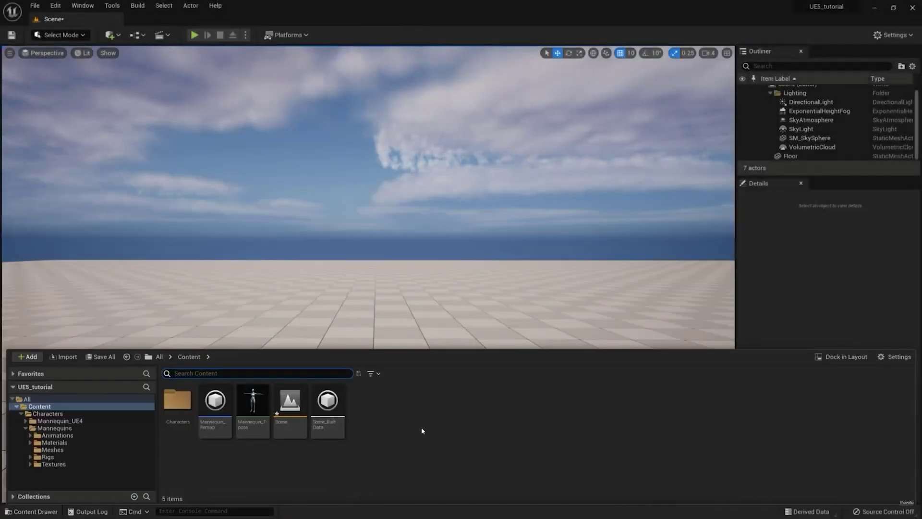
{"action": "right_click", "coordinate": [422, 428]}
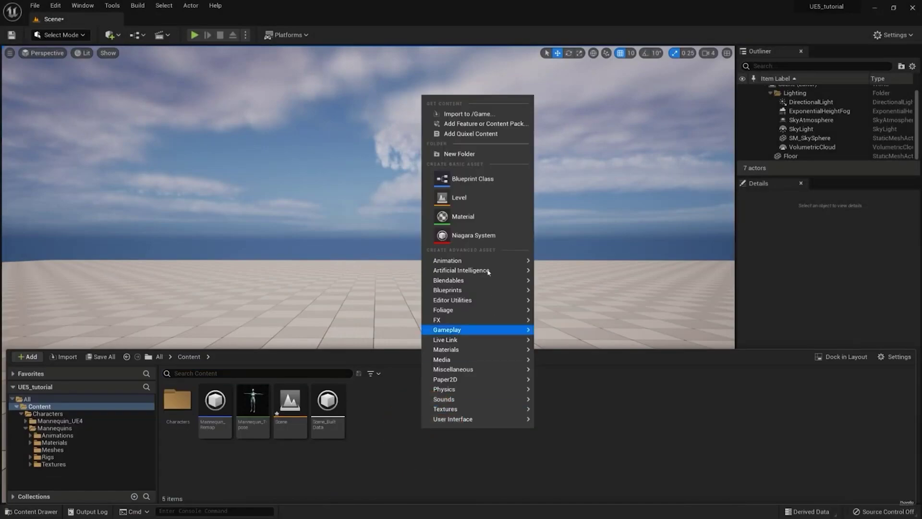
{"action": "mouse_move", "coordinate": [480, 259]}
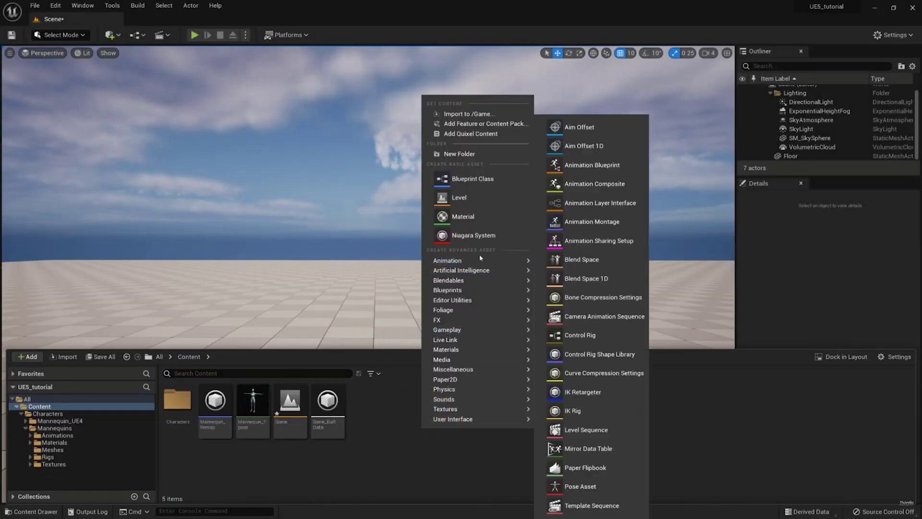
{"action": "left_click", "coordinate": [603, 167]}
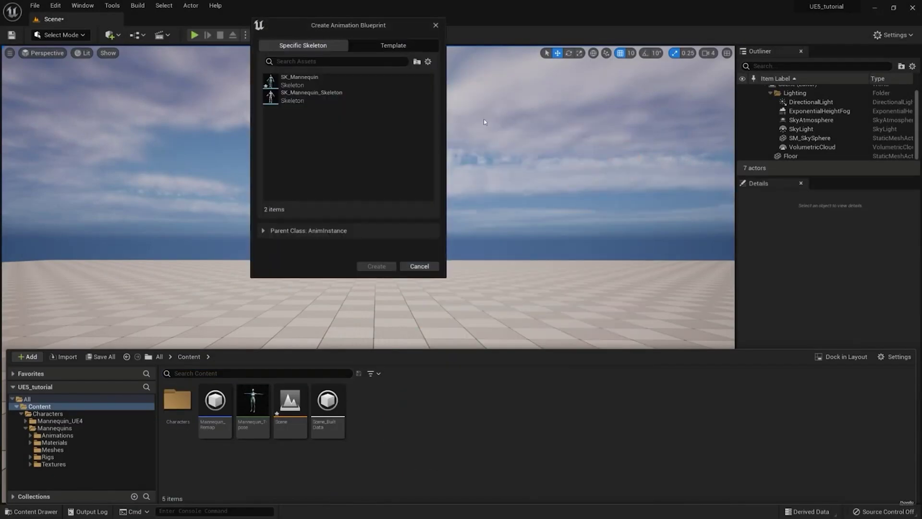
{"action": "left_click", "coordinate": [325, 80]}
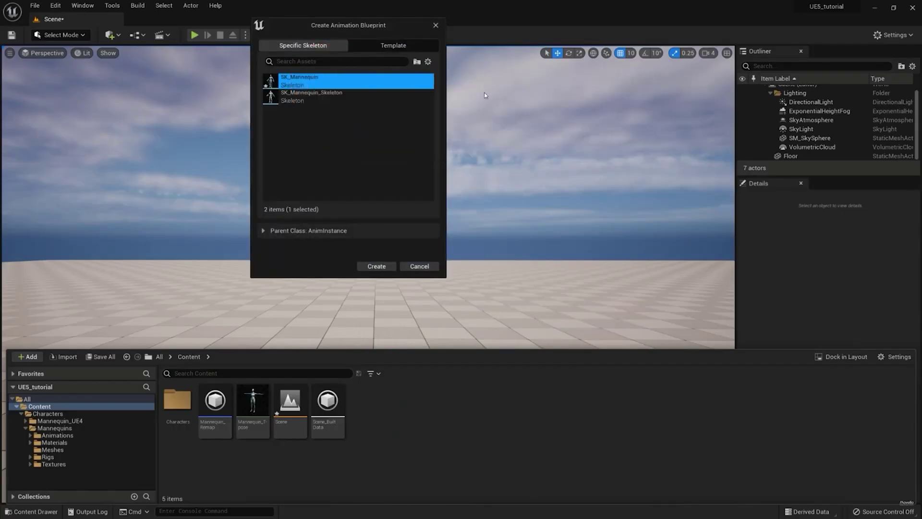
{"action": "left_click", "coordinate": [376, 266]}
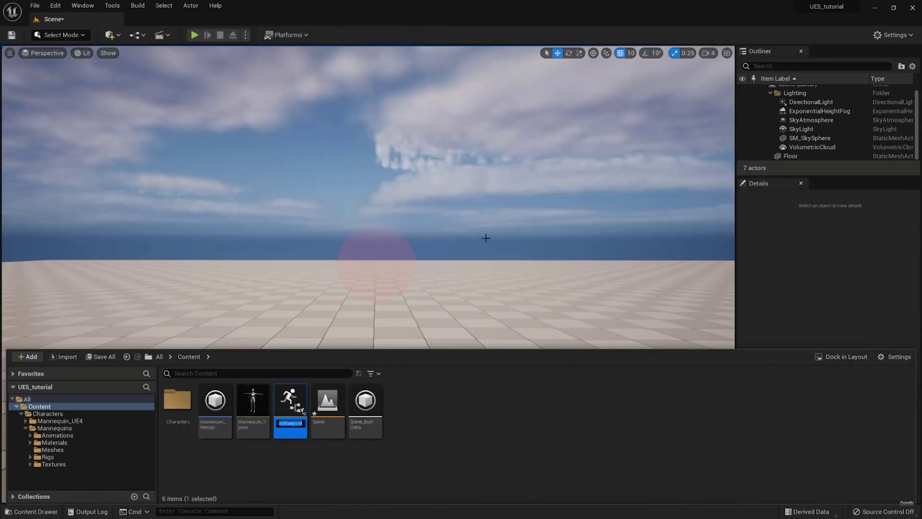
{"action": "type", "text": "Man"}
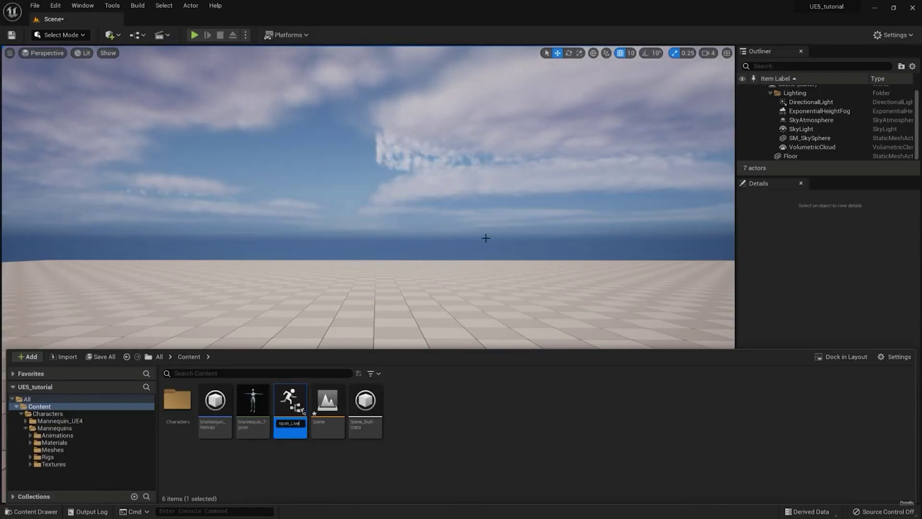
{"action": "type", "text": "nequin_LiveLink"}
{"action": "key", "text": "Return"}
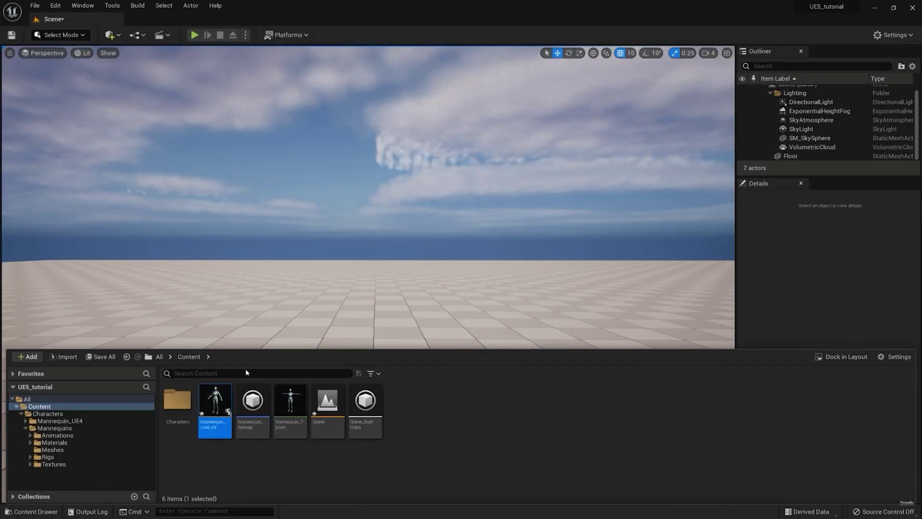
{"action": "double_click", "coordinate": [218, 401]}
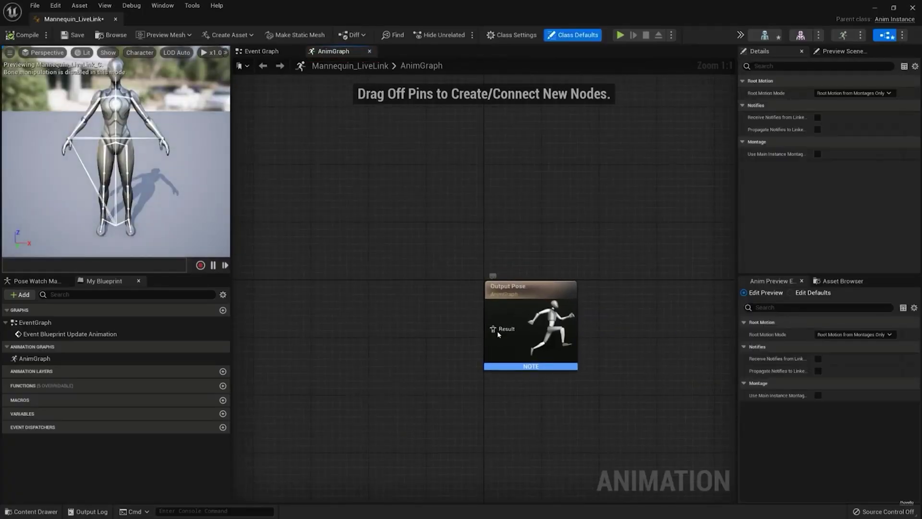
Step: Feed Output Pose from a Live Link Pose node using subject 9763-MVN System 1
{"action": "left_click_drag", "start_coordinate": [497, 334], "coordinate": [320, 251]}
{"action": "type", "text": "live link"}
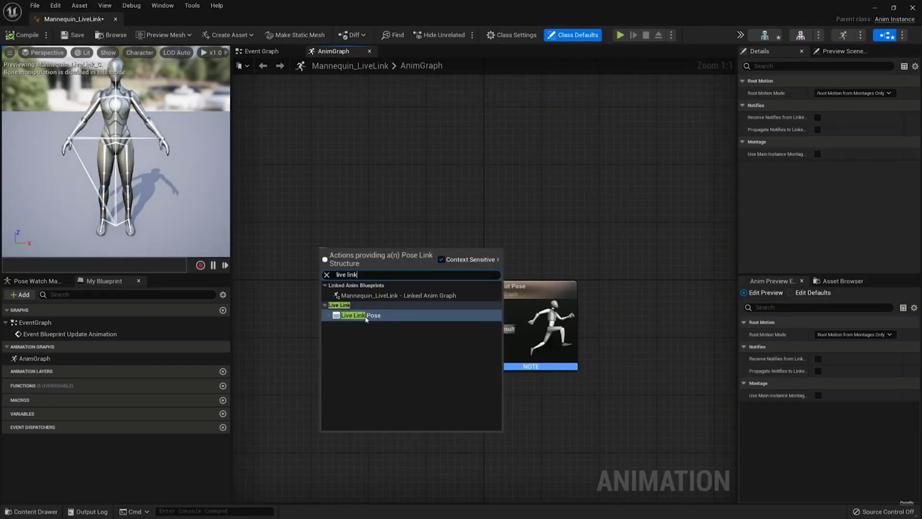
{"action": "left_click", "coordinate": [366, 316]}
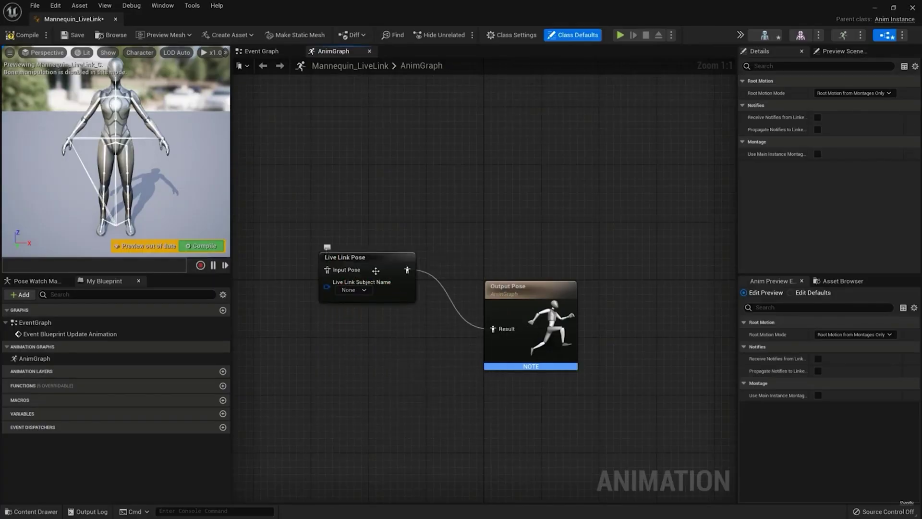
{"action": "left_click", "coordinate": [364, 291]}
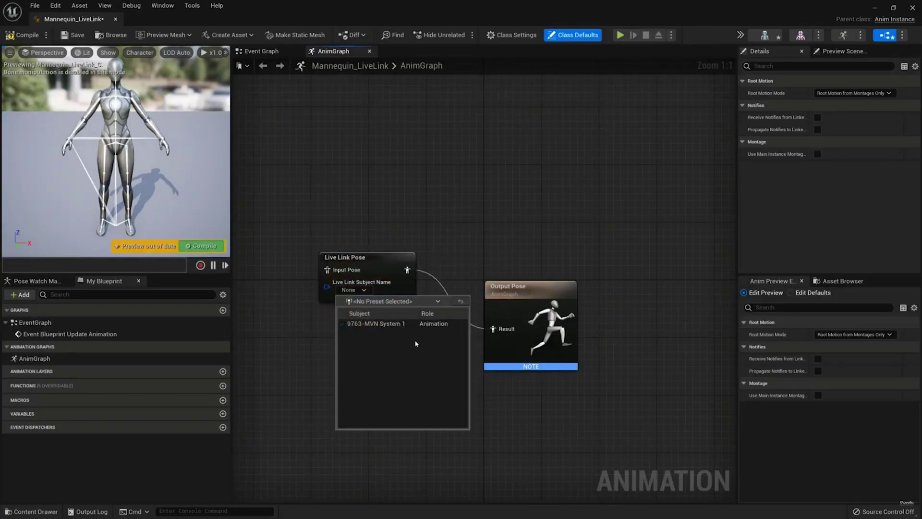
{"action": "left_click", "coordinate": [397, 324]}
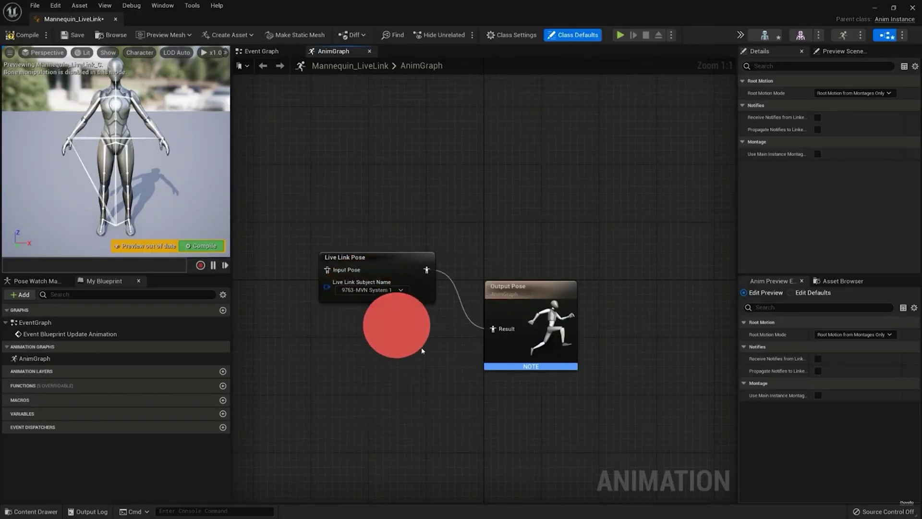
Step: Set the node's Retarget Asset to Mannequin_Remap, then compile, save and close the blueprint
{"action": "left_click", "coordinate": [396, 275]}
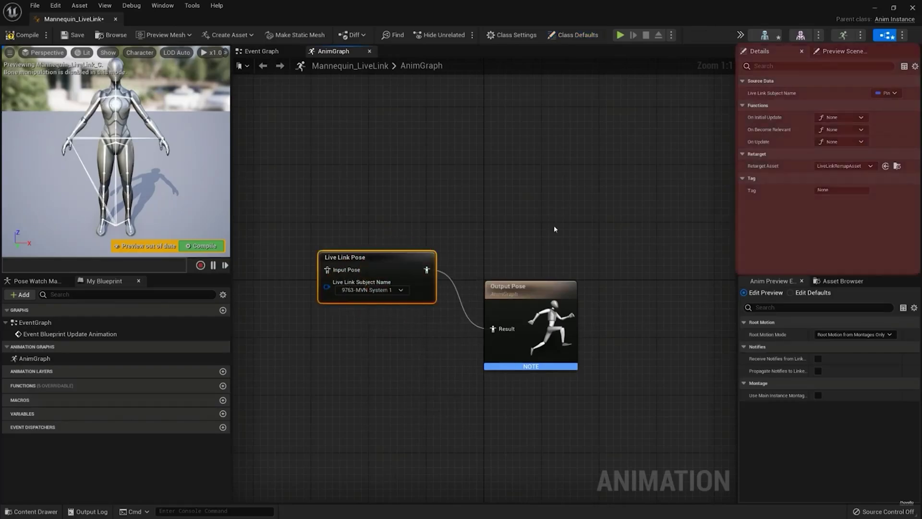
{"action": "left_click", "coordinate": [828, 167]}
{"action": "left_click", "coordinate": [842, 210]}
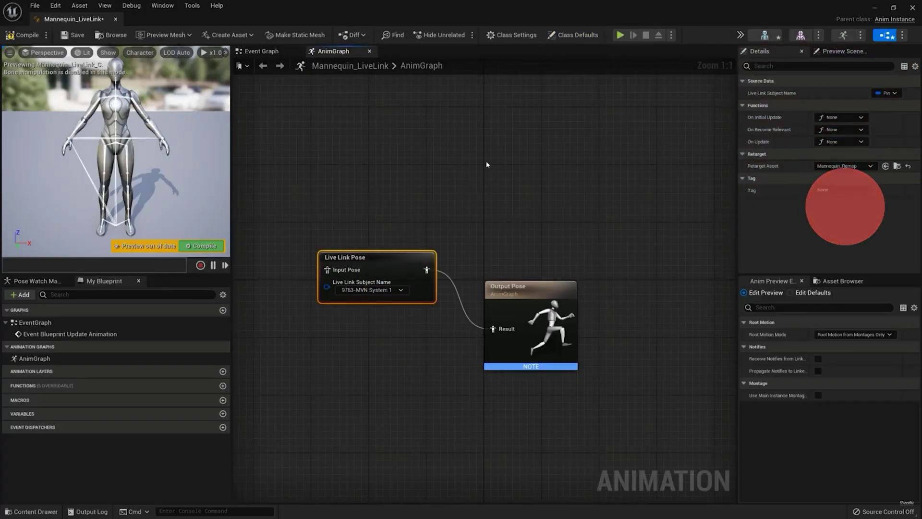
{"action": "left_click", "coordinate": [22, 35]}
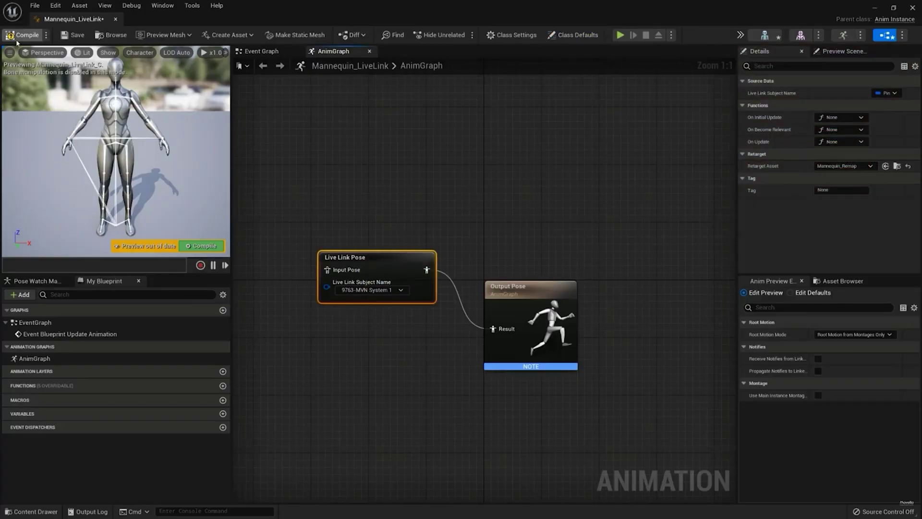
{"action": "left_click", "coordinate": [73, 35]}
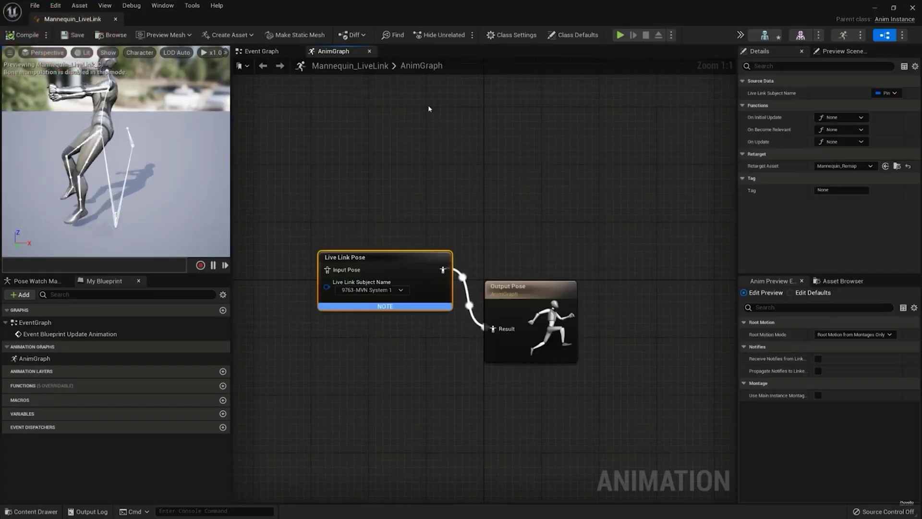
{"action": "left_click", "coordinate": [913, 8]}
Step: Place SKM_Quinn from the Content Drawer in the middle of the level and select it
{"action": "left_click", "coordinate": [35, 511]}
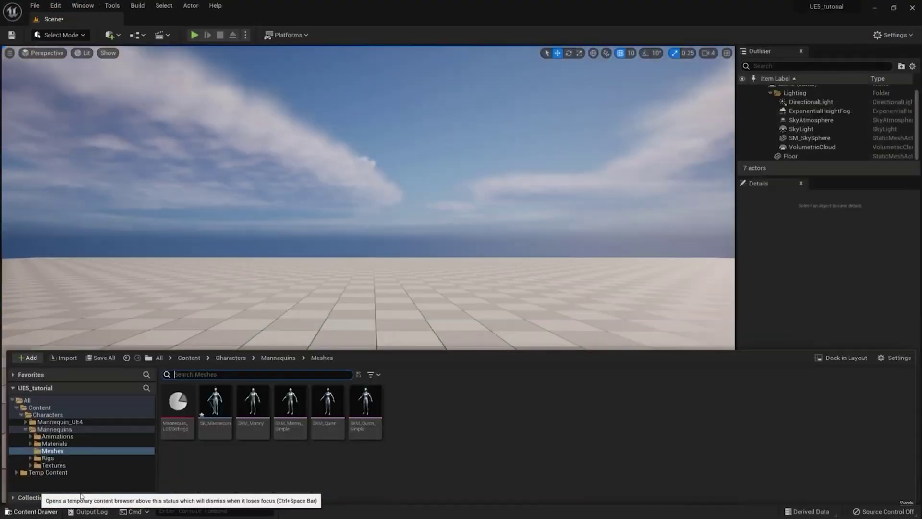
{"action": "left_click_drag", "start_coordinate": [327, 435], "coordinate": [415, 331]}
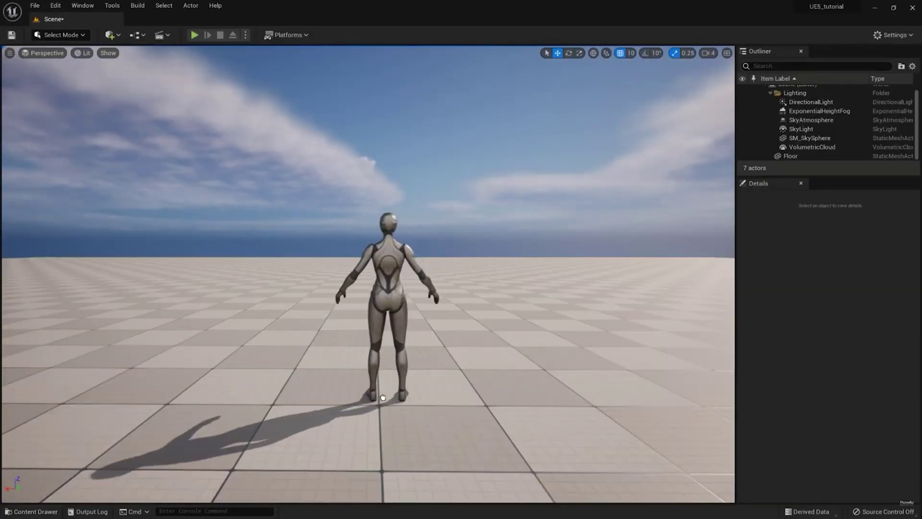
{"action": "left_click", "coordinate": [385, 256]}
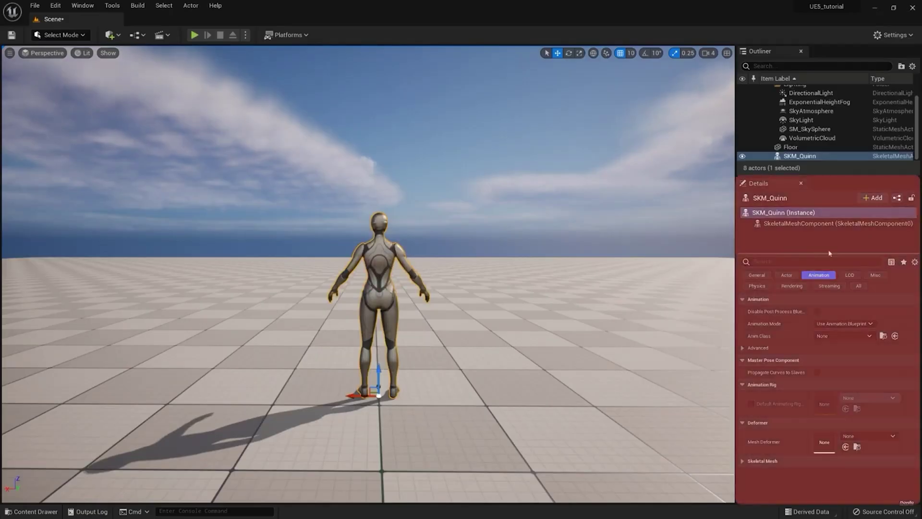
Step: Set SKM_Quinn to Use Animation Blueprint with Anim Class Mannequin_LiveLink, then play the level
{"action": "left_click", "coordinate": [819, 275]}
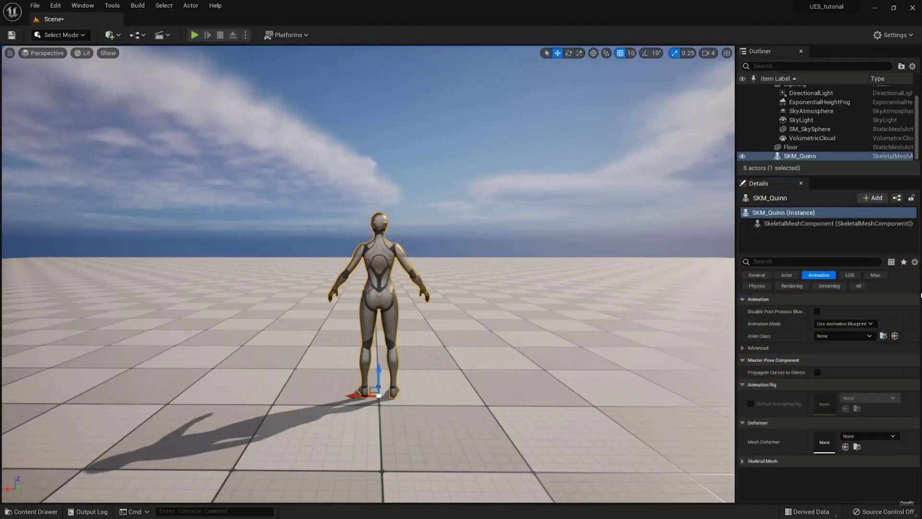
{"action": "left_click", "coordinate": [858, 323]}
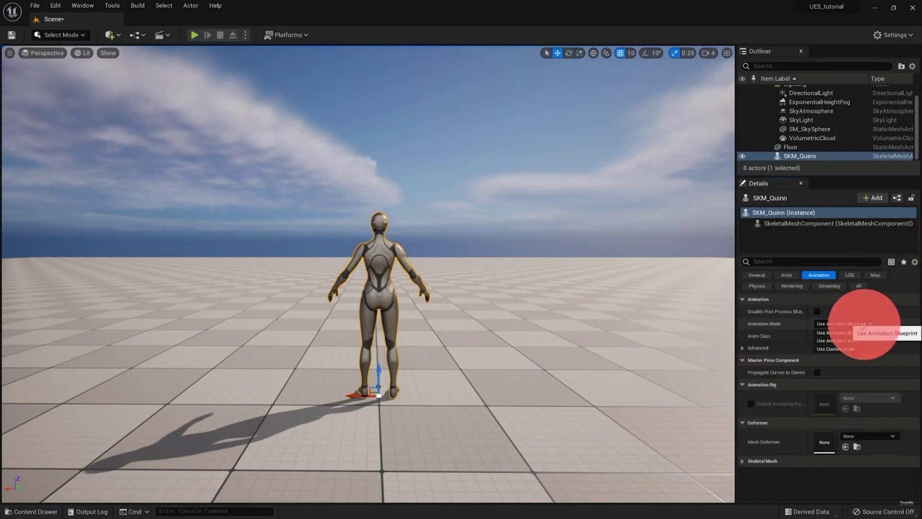
{"action": "left_click", "coordinate": [857, 331]}
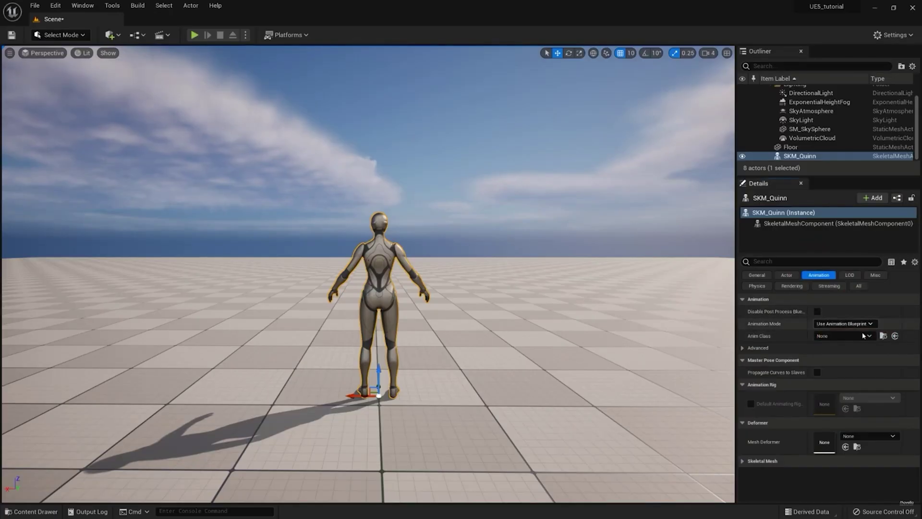
{"action": "left_click", "coordinate": [862, 336]}
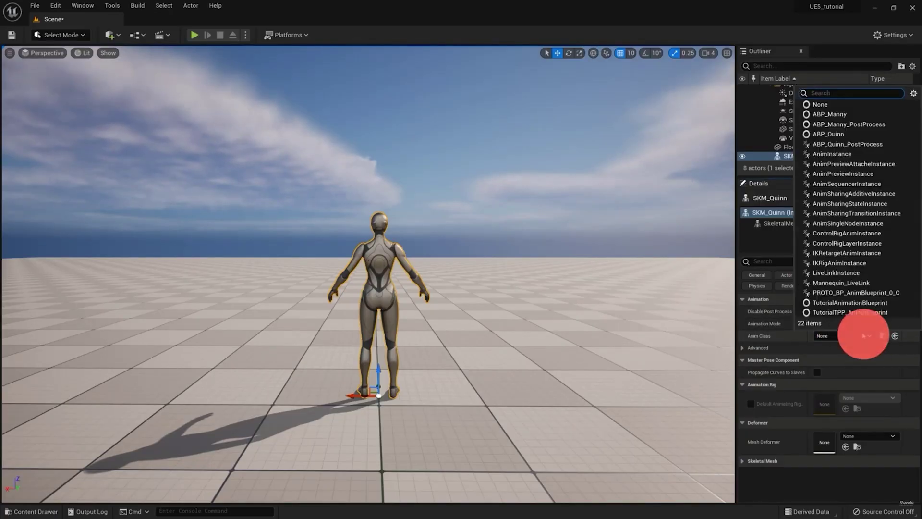
{"action": "left_click", "coordinate": [842, 283]}
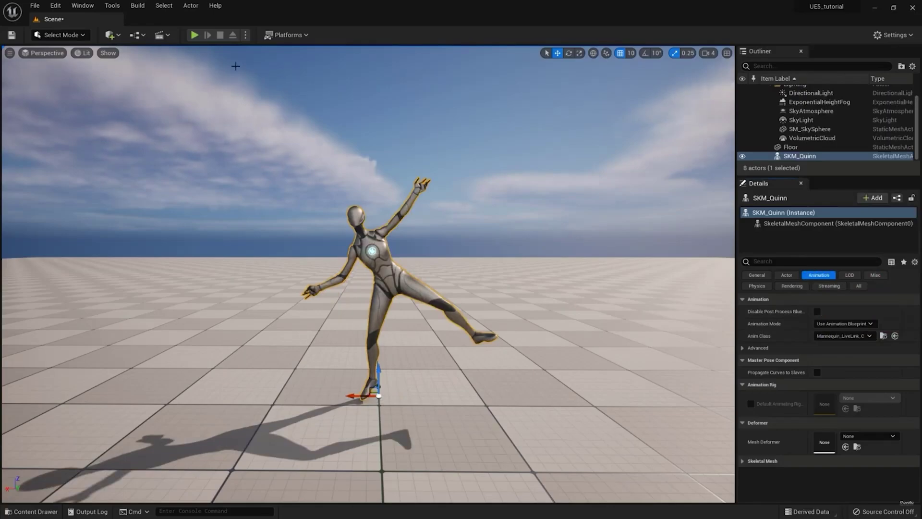
{"action": "left_click", "coordinate": [194, 35]}
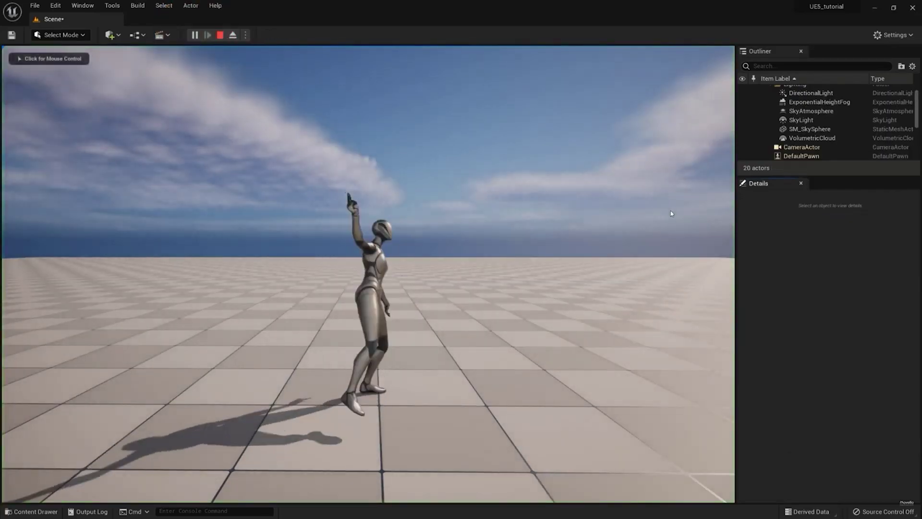